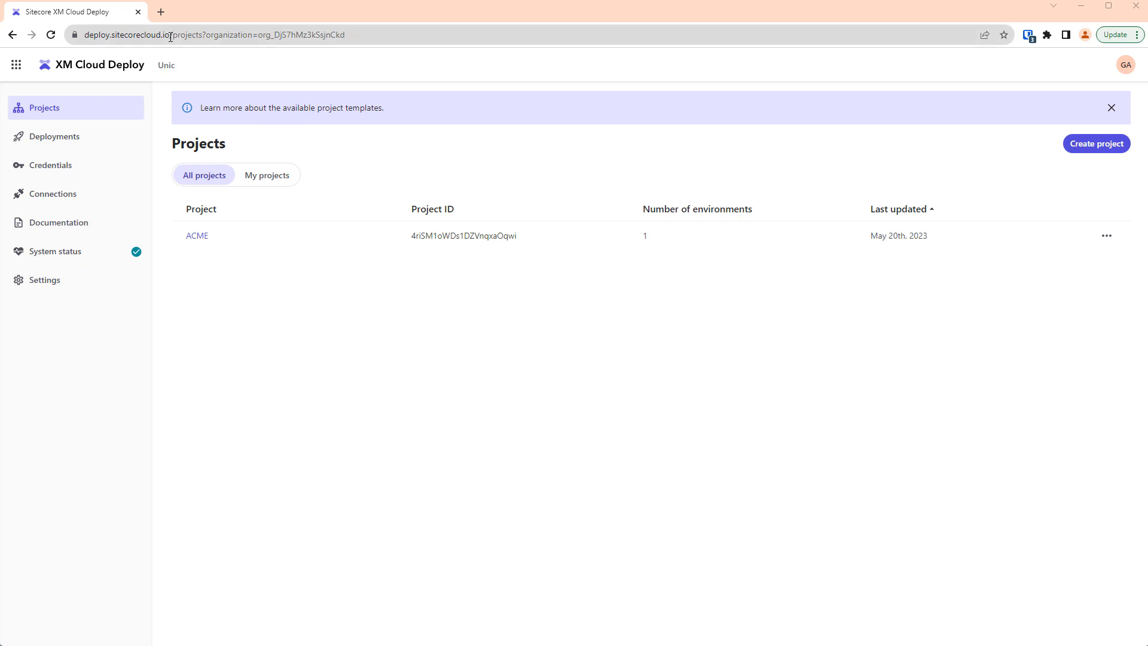
Revoke the existing Edge API ACME client in the environment-level credentials.
{"action": "left_click_drag", "start_coordinate": [171, 37], "coordinate": [63, 43]}
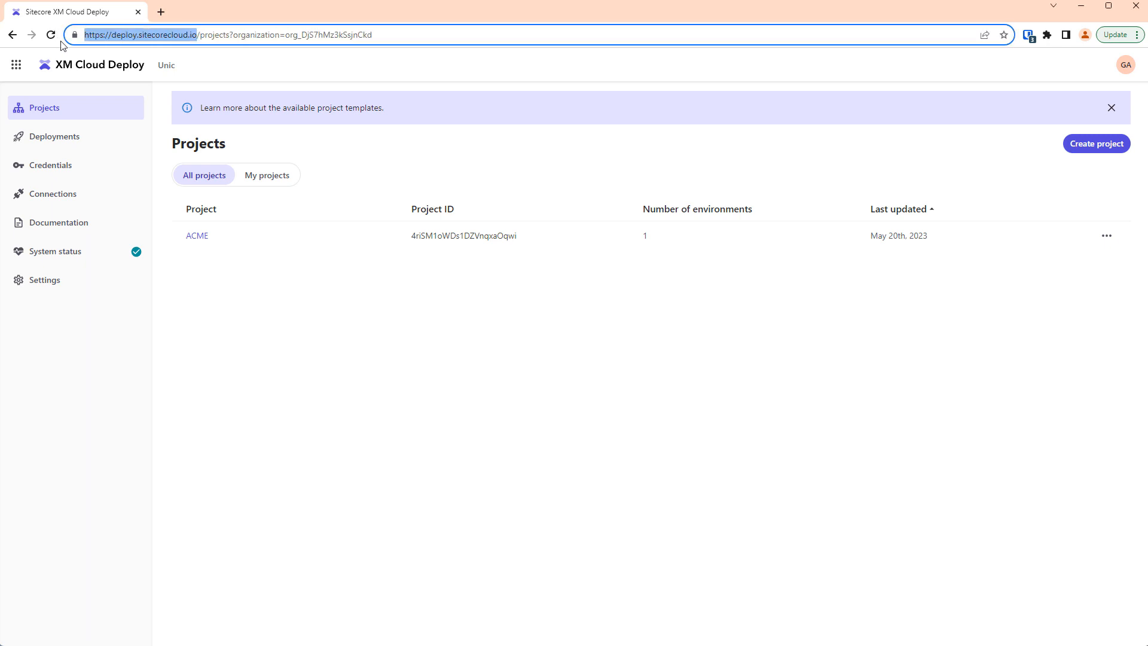
{"action": "left_click", "coordinate": [71, 166]}
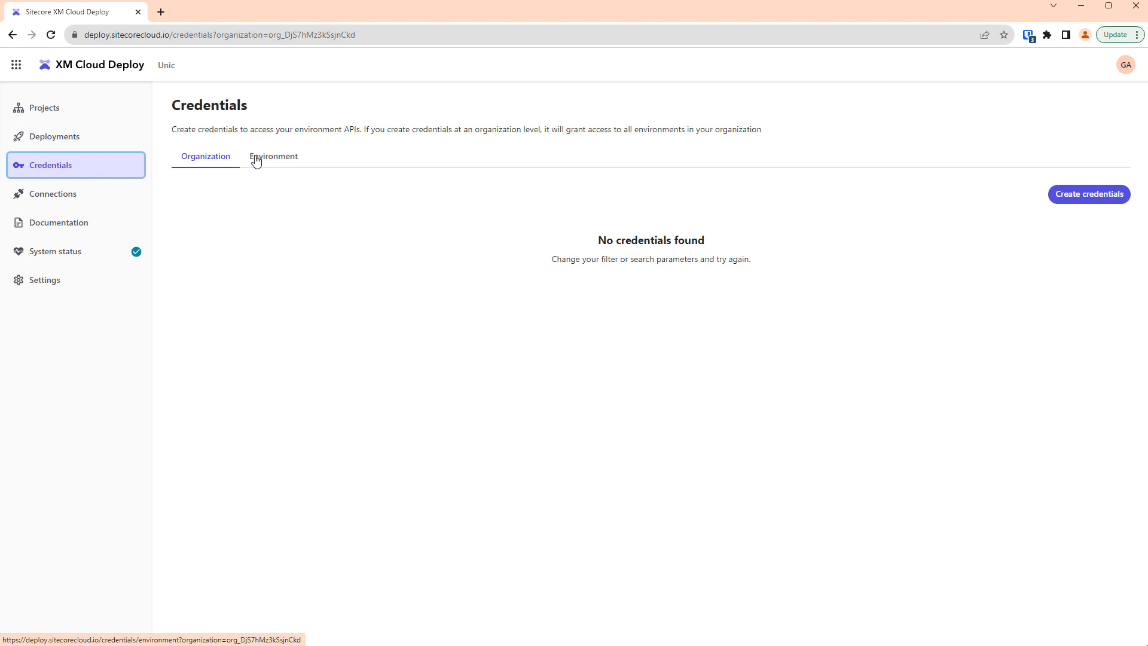
{"action": "left_click", "coordinate": [262, 159]}
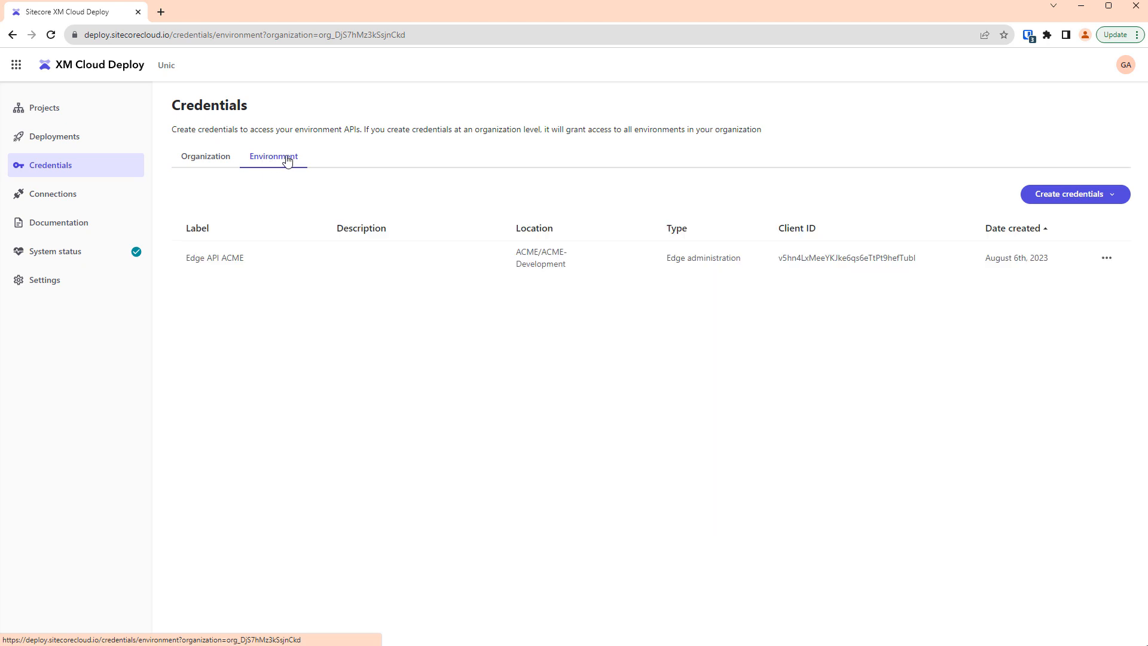
{"action": "left_click", "coordinate": [1107, 260]}
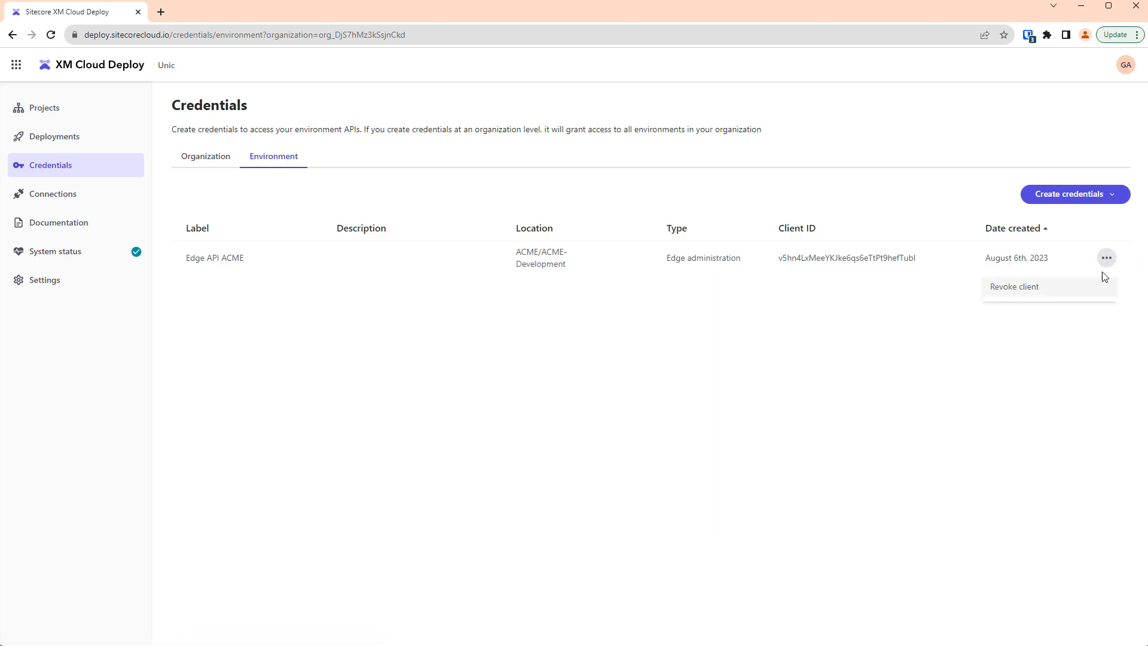
{"action": "left_click", "coordinate": [1053, 288]}
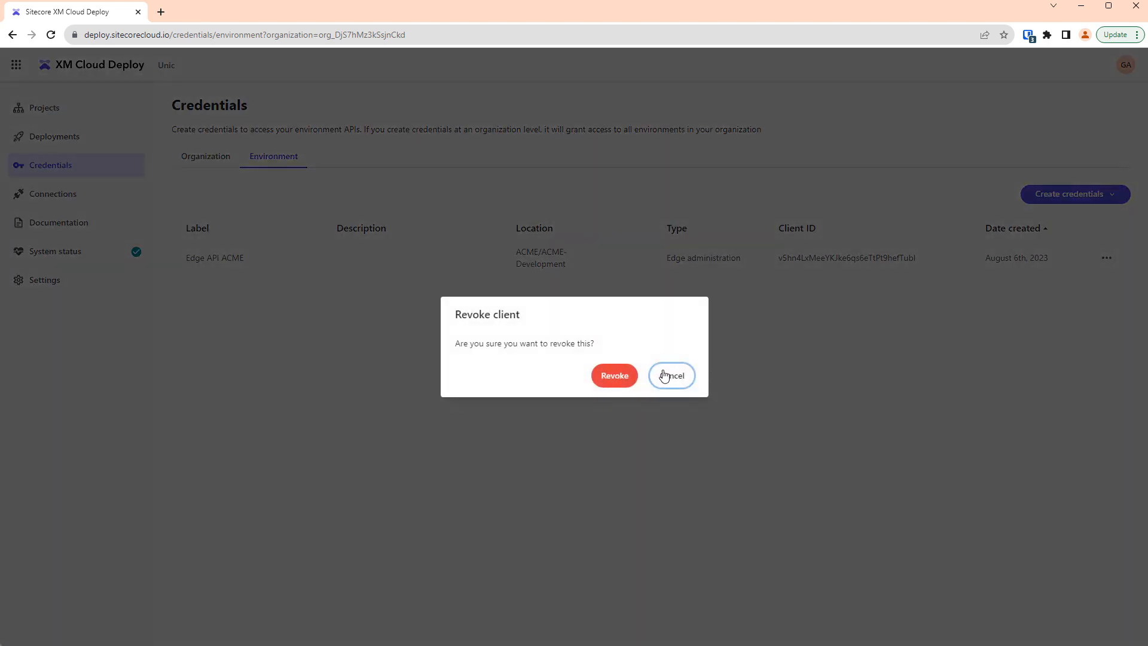
{"action": "left_click", "coordinate": [615, 376]}
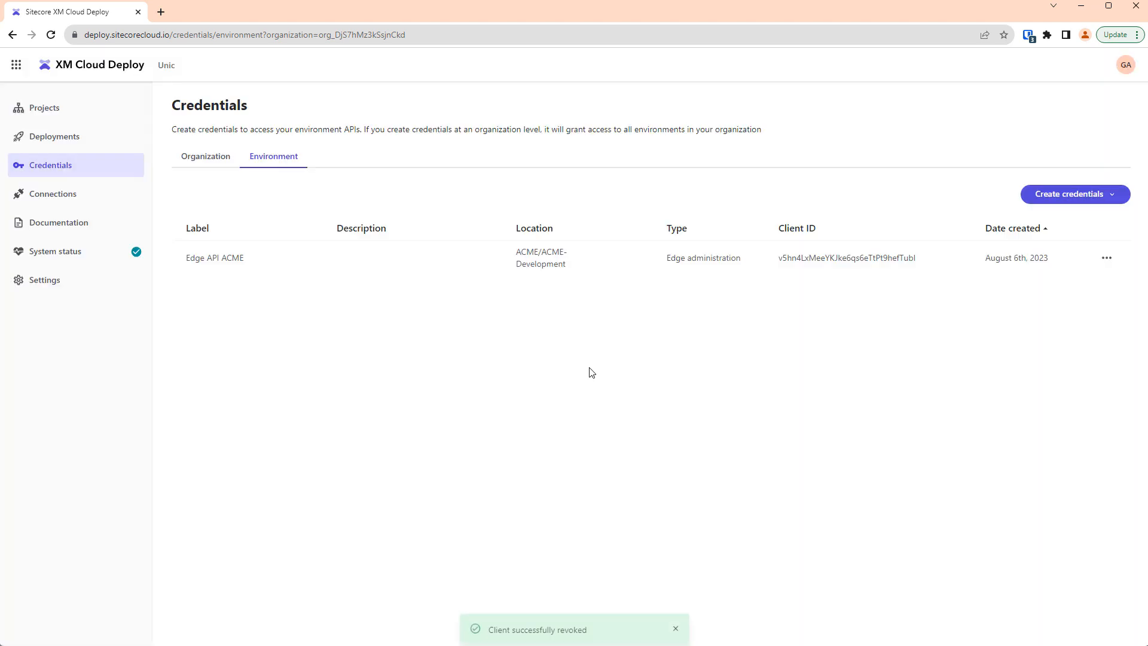
Start a new Edge administration credential for the environment and label it "Edge Admin ACME".
{"action": "left_click", "coordinate": [1105, 199]}
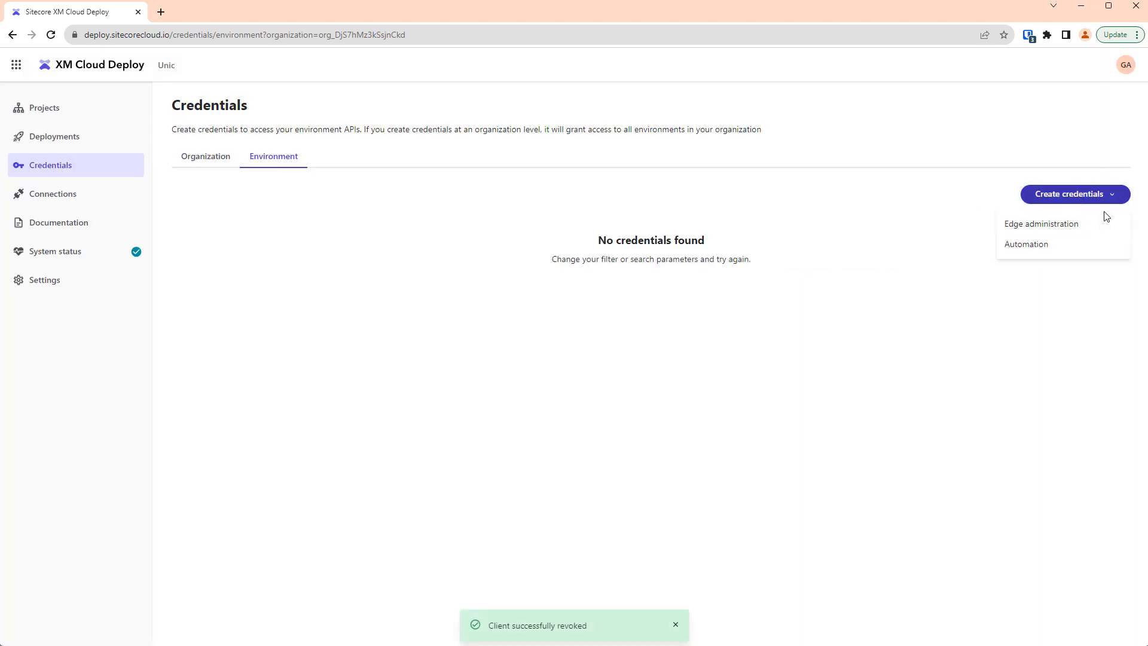
{"action": "left_click", "coordinate": [1077, 228]}
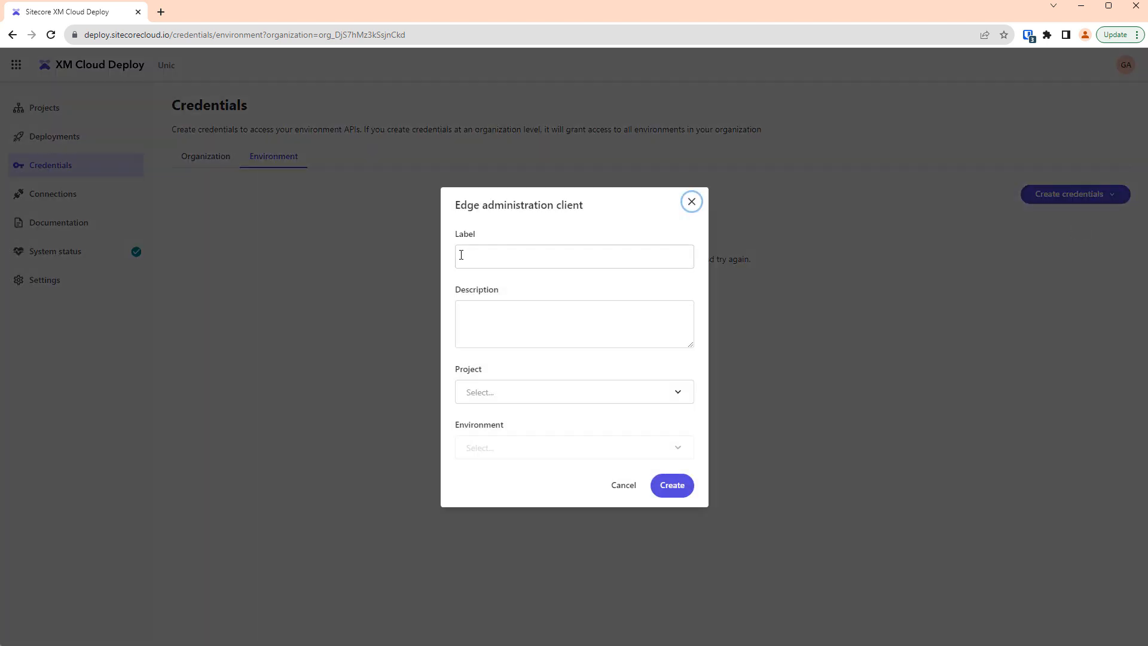
{"action": "left_click", "coordinate": [504, 259]}
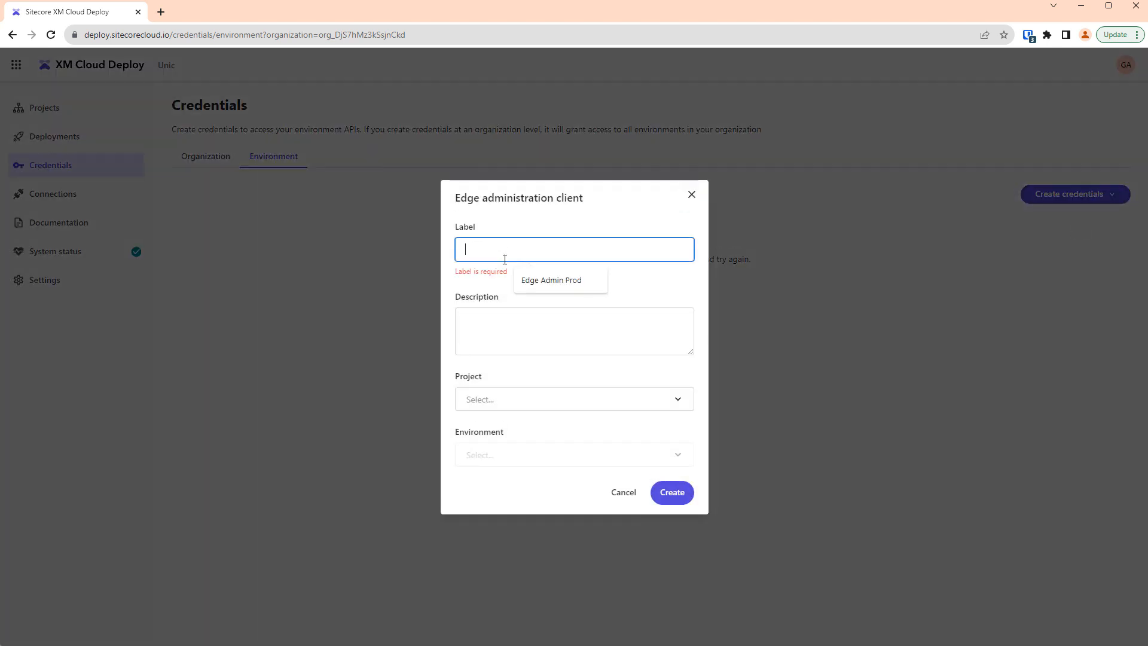
{"action": "key", "text": "Down"}
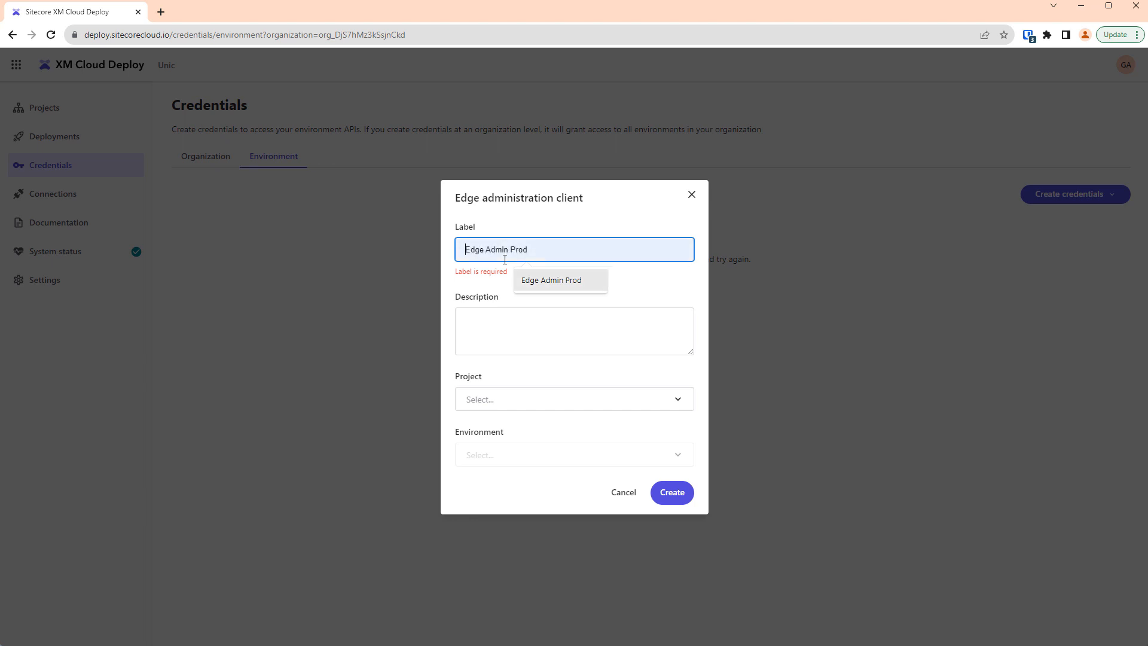
{"action": "key", "text": "Return"}
{"action": "key", "text": "Tab"}
{"action": "key", "text": "shift+Tab"}
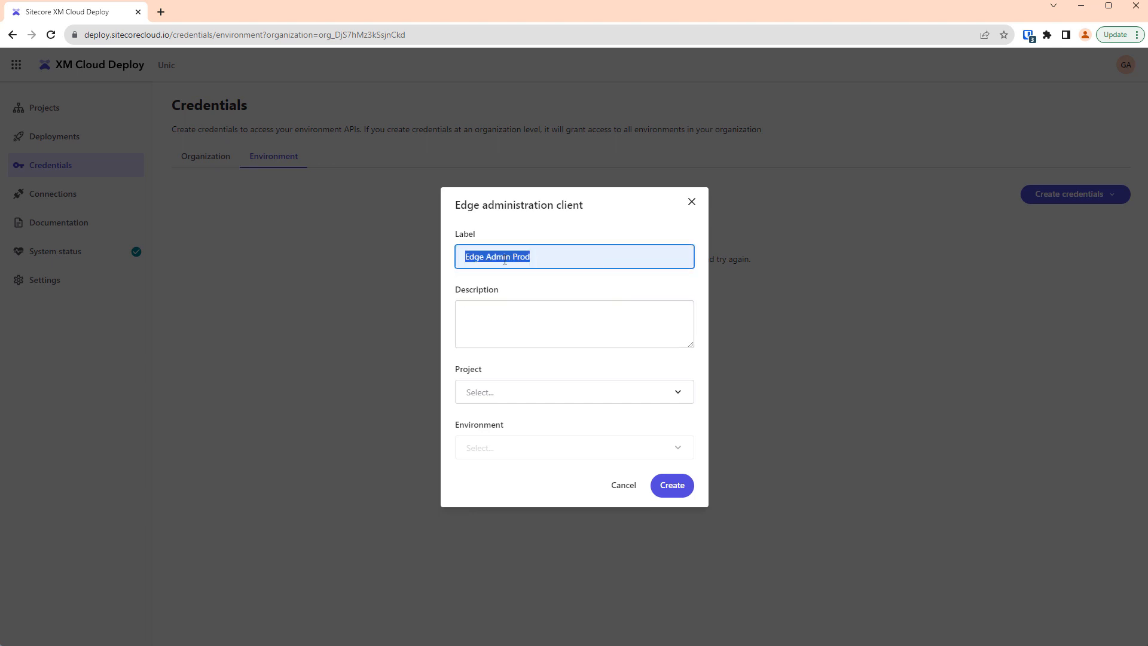
{"action": "key", "text": "End"}
{"action": "key", "text": "ctrl+shift+Left"}
{"action": "key", "text": "BackSpace"}
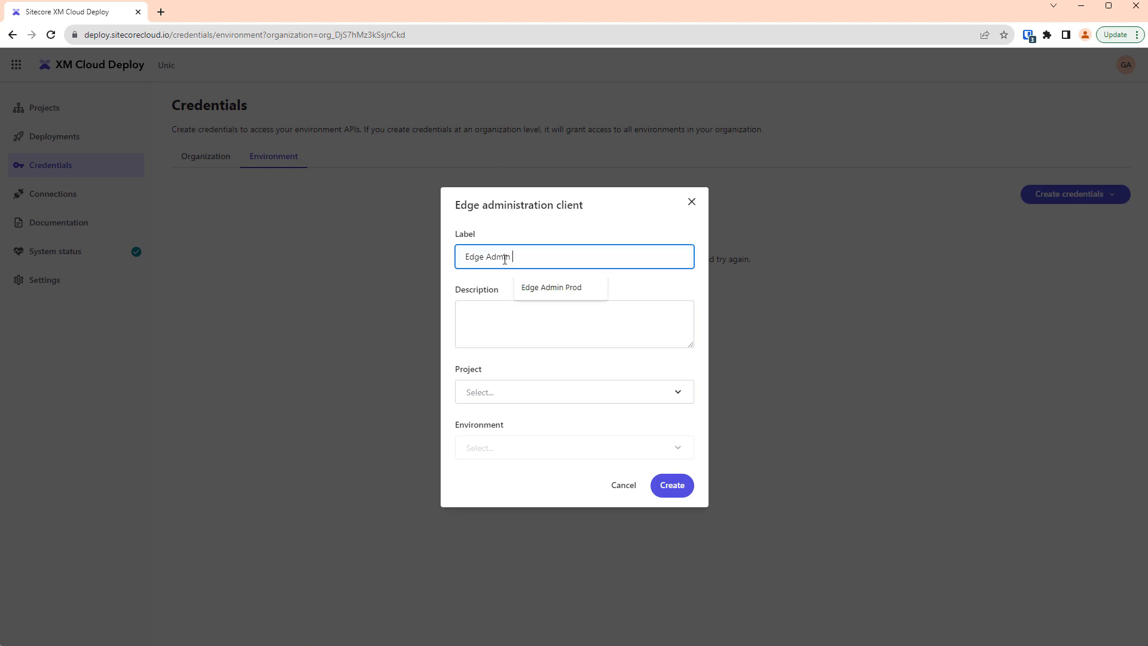
{"action": "type", "text": "ACME"}
{"action": "key", "text": "Tab"}
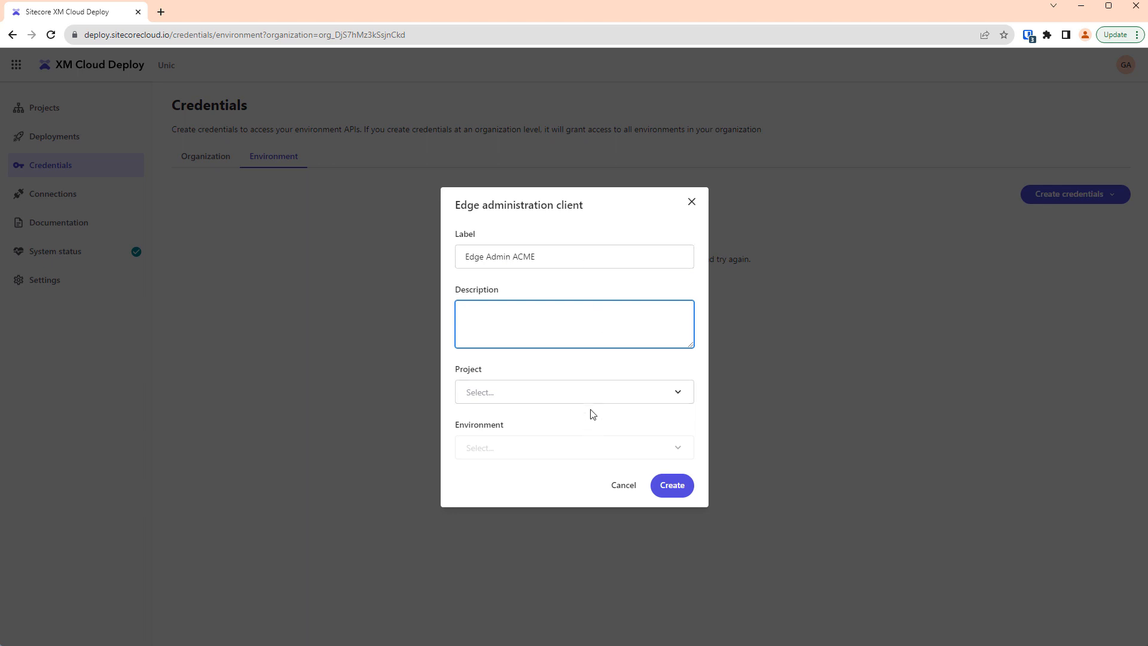
Assign the credential to the ACME project and the ACME-Development environment, and create it.
{"action": "left_click", "coordinate": [561, 398]}
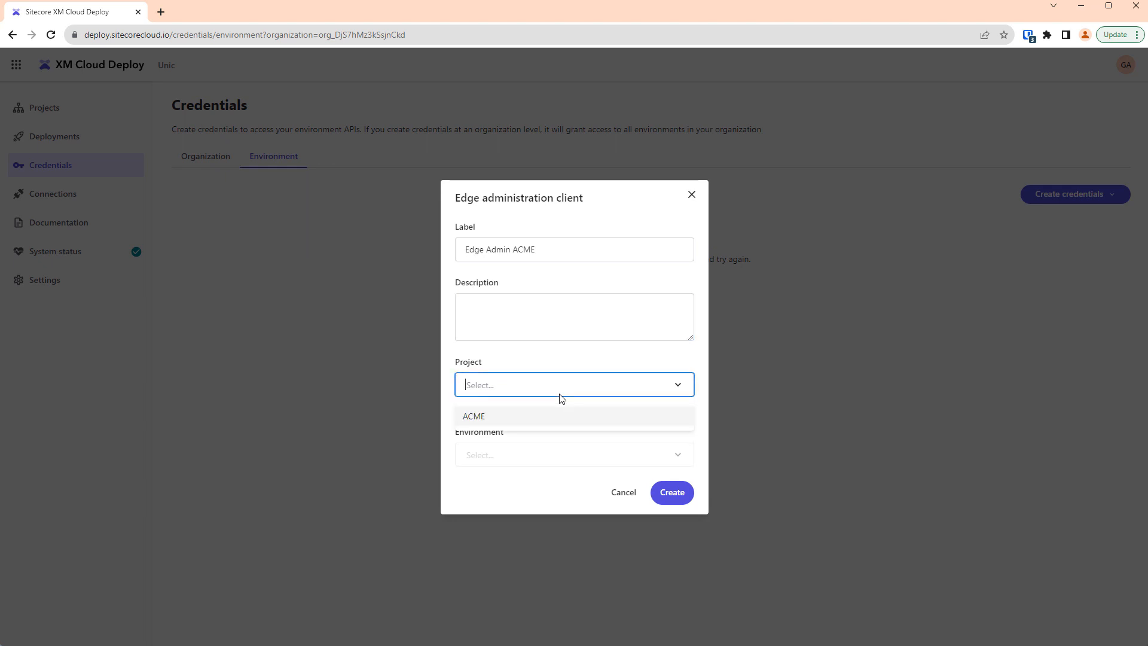
{"action": "left_click", "coordinate": [523, 421]}
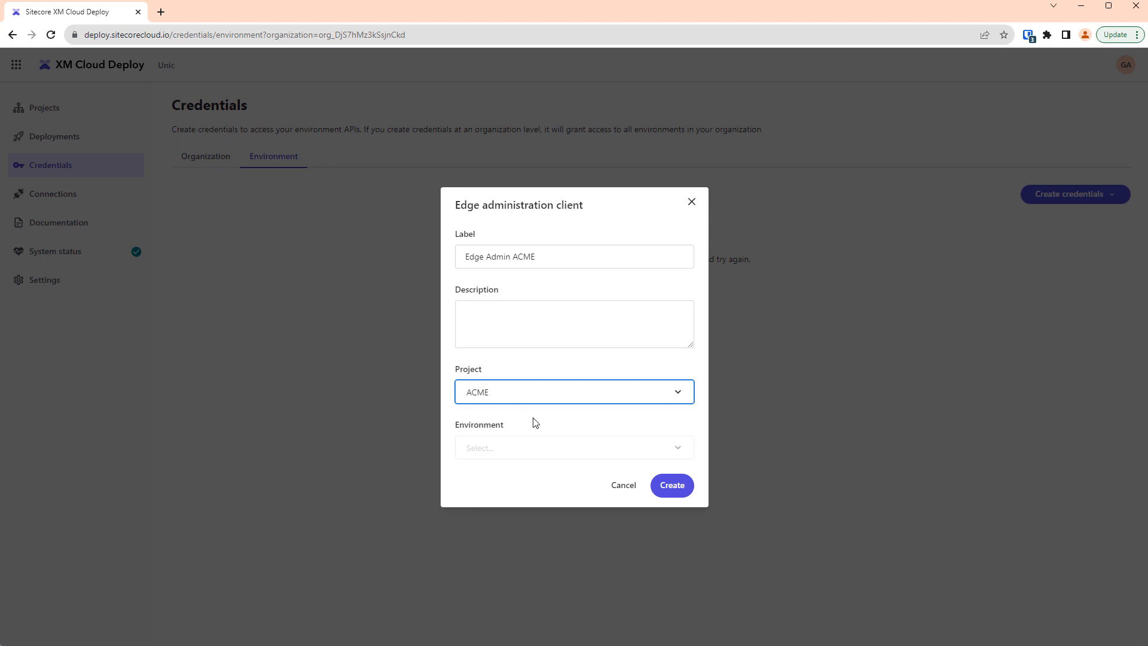
{"action": "left_click", "coordinate": [547, 451]}
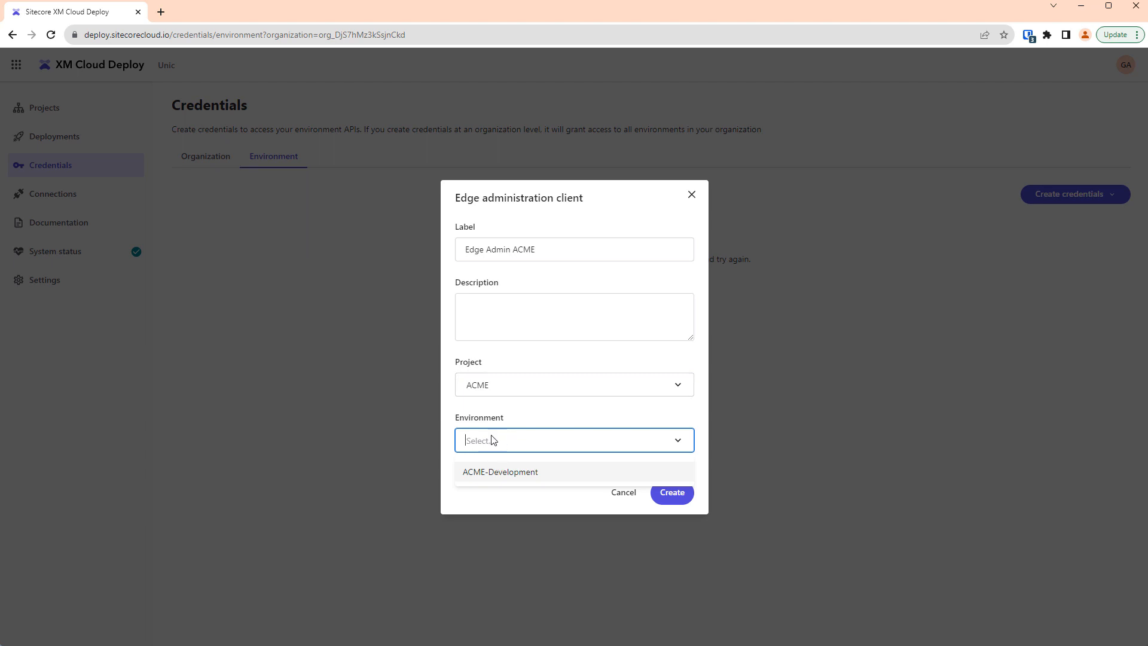
{"action": "left_click", "coordinate": [500, 473]}
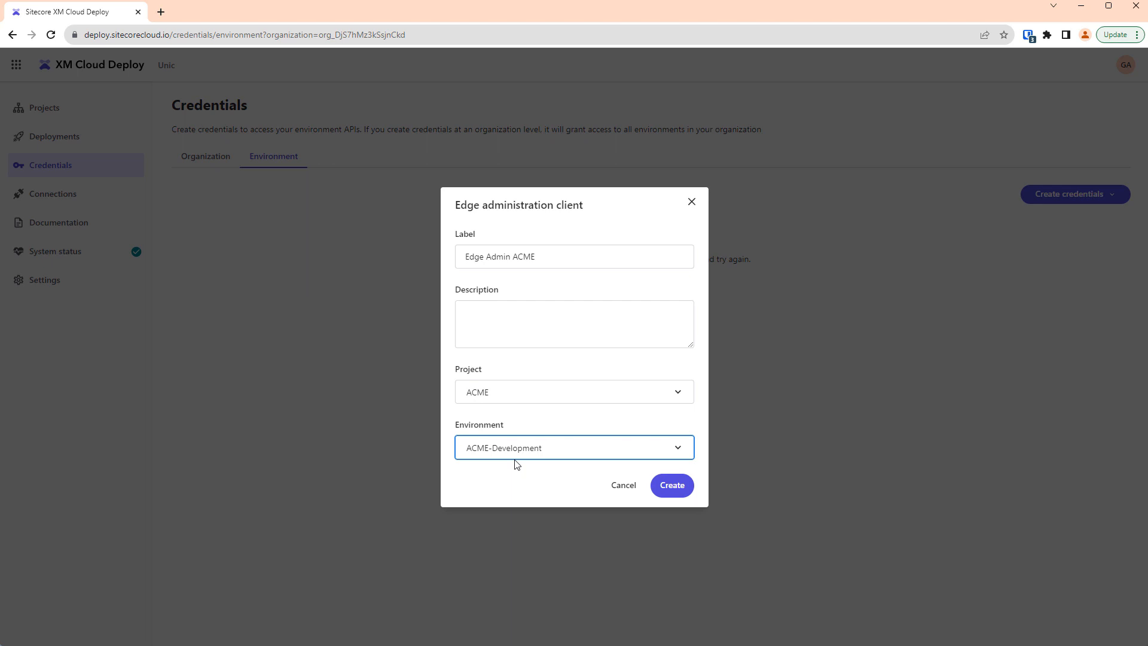
{"action": "left_click", "coordinate": [675, 489]}
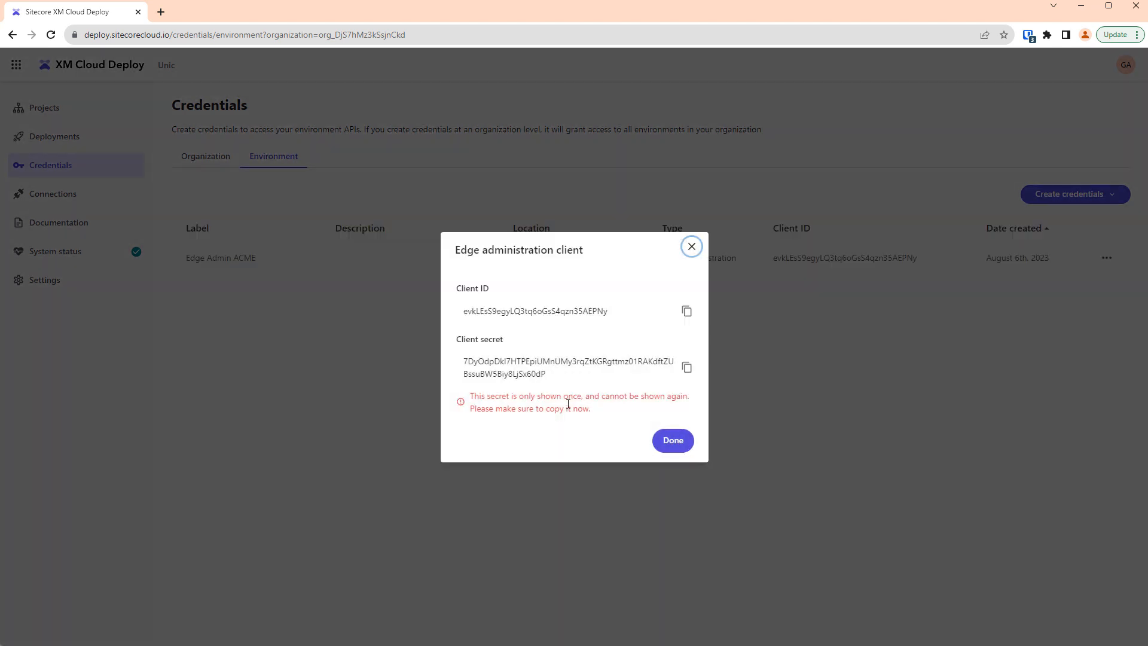
Copy the new client's ID and client secret, and close the dialog showing them.
{"action": "left_click", "coordinate": [686, 316]}
{"action": "left_click", "coordinate": [687, 314]}
{"action": "key", "text": "alt+Tab"}
{"action": "left_click", "coordinate": [674, 442]}
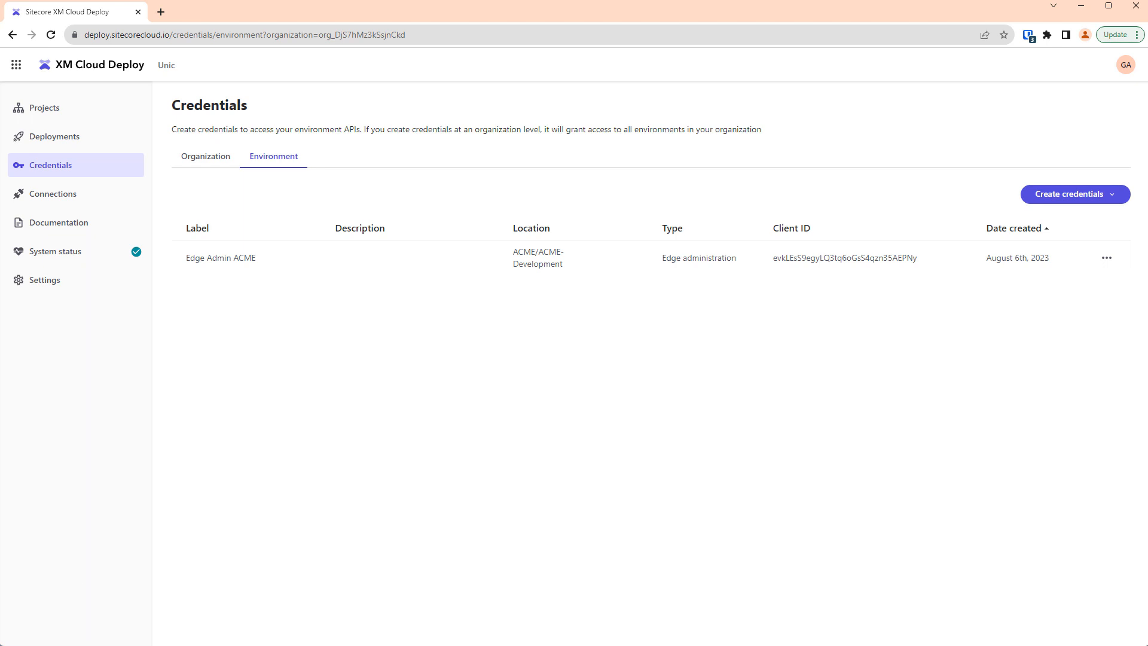
Switch to Visual Studio Code and replace the client_id and client_secret values in the Get Access Token request with the new client's credentials.
{"action": "key", "text": "alt+Tab"}
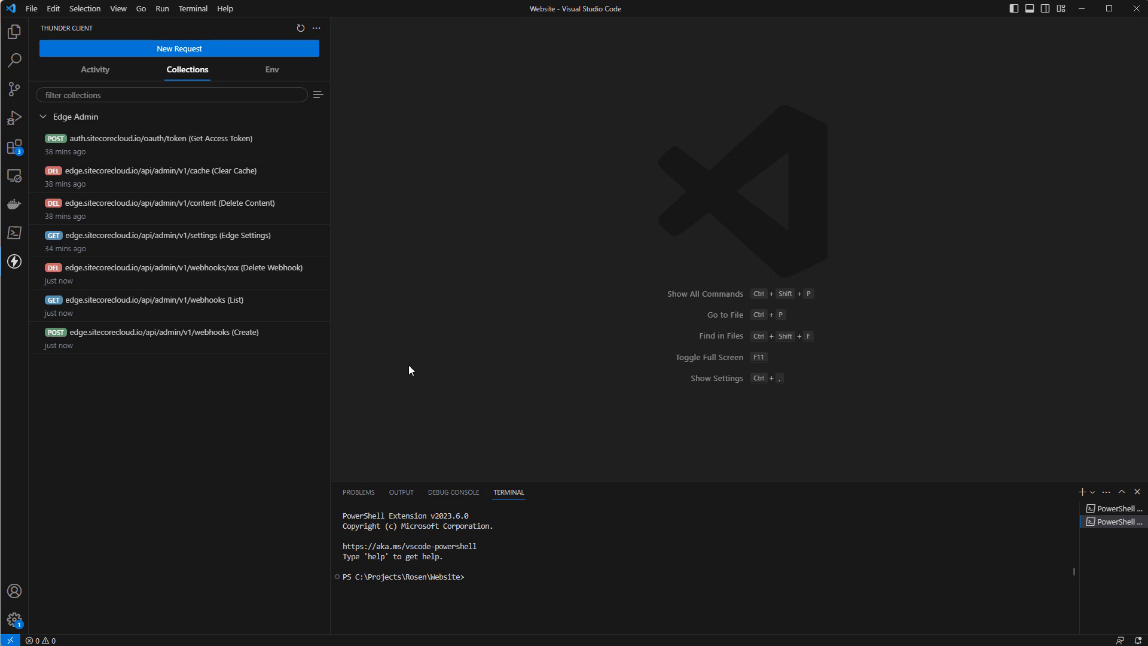
{"action": "left_click", "coordinate": [206, 143]}
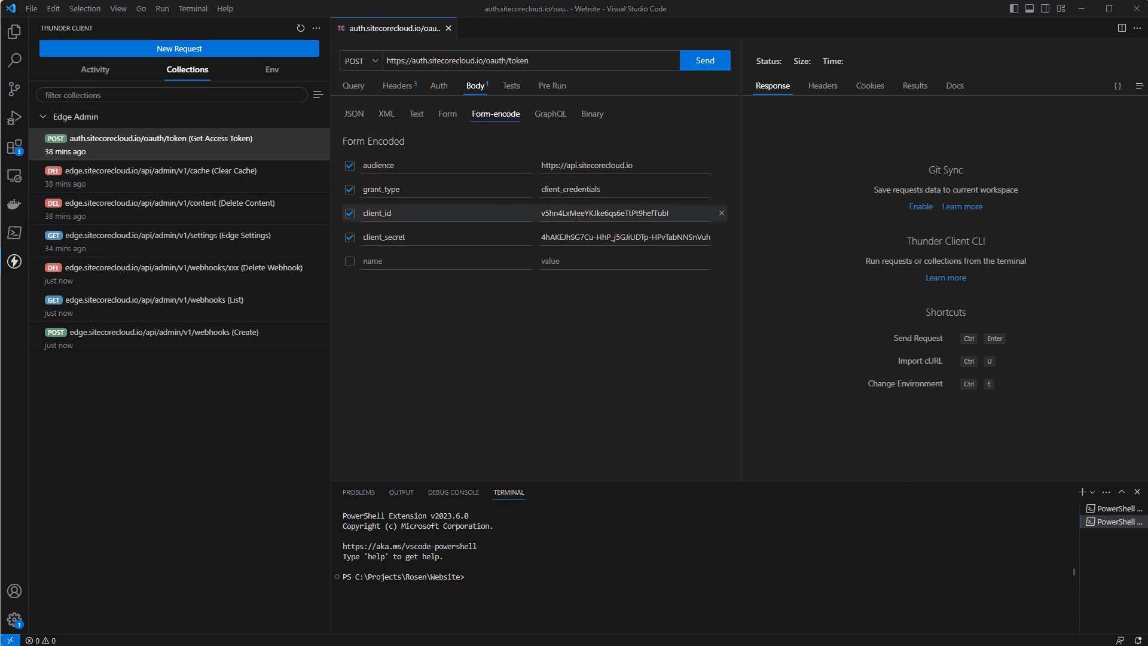
{"action": "double_click", "coordinate": [575, 214]}
{"action": "key", "text": "ctrl+v"}
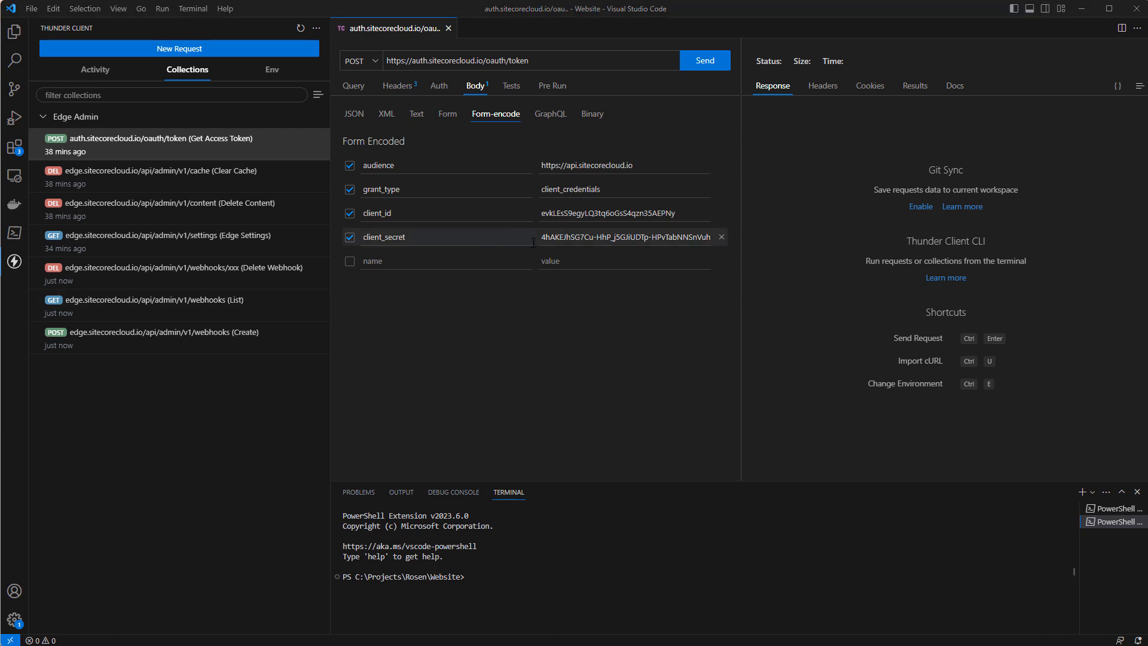
{"action": "double_click", "coordinate": [584, 238]}
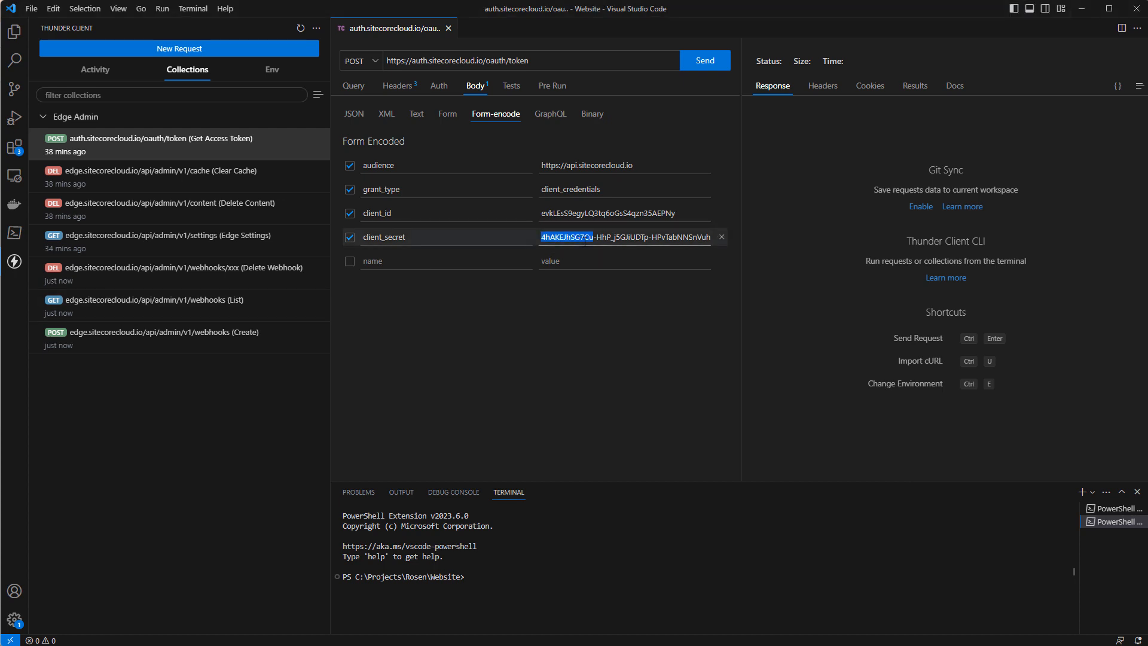
{"action": "key", "text": "ctrl+a"}
{"action": "key", "text": "ctrl+v"}
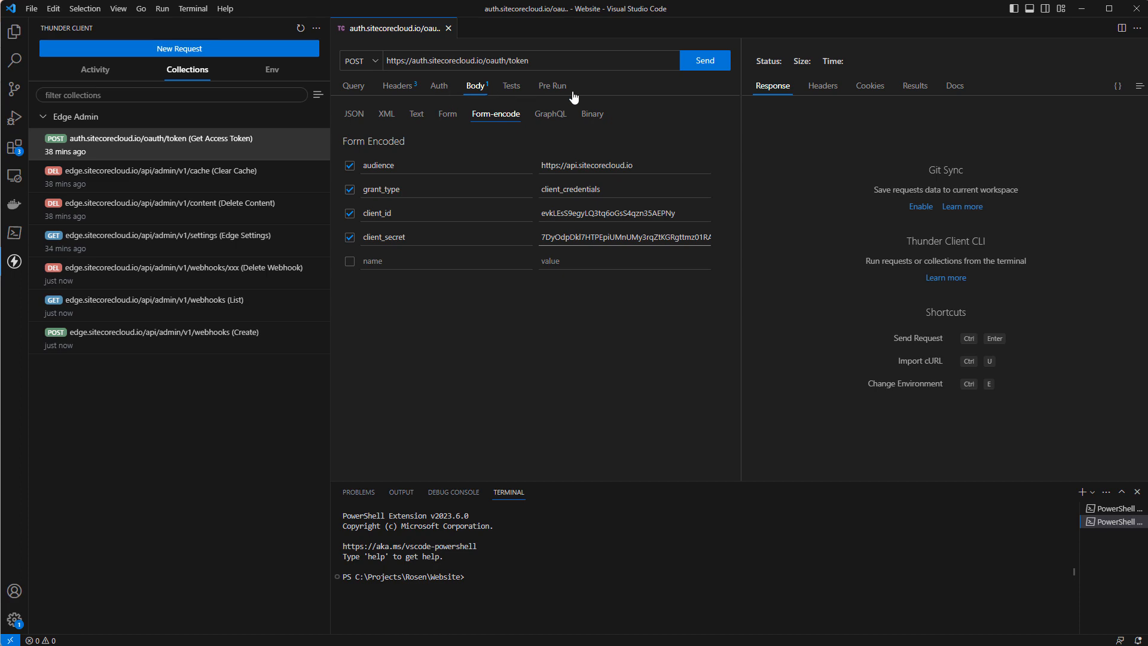
Send the Get Access Token request and copy the full access_token value from its response.
{"action": "left_click", "coordinate": [704, 62]}
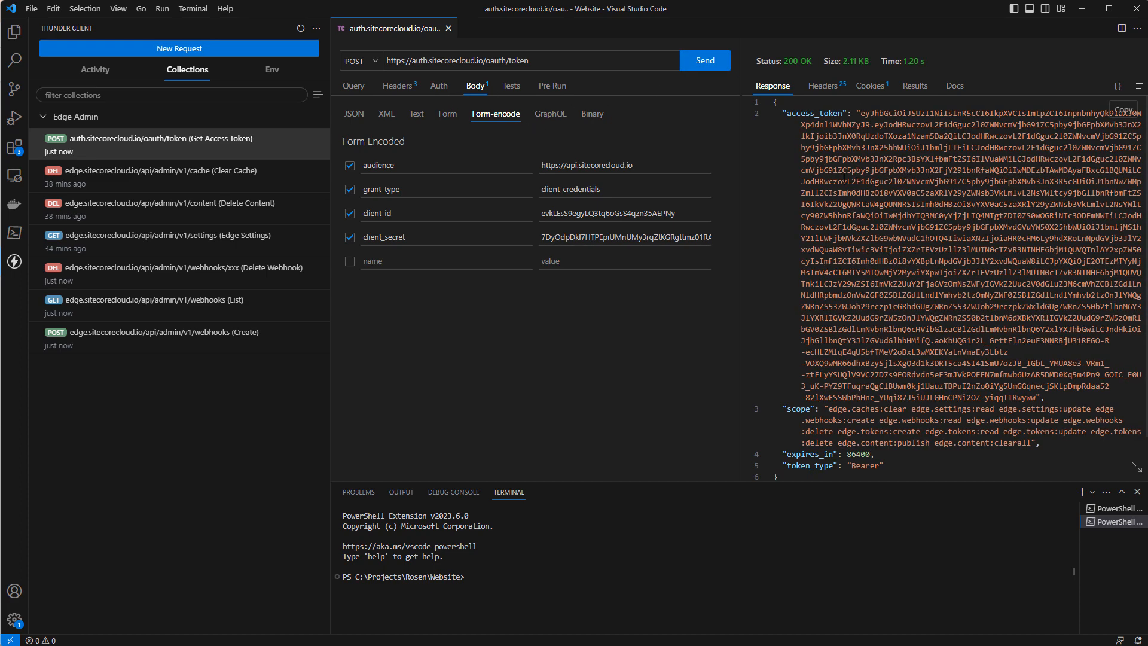
{"action": "left_click_drag", "start_coordinate": [862, 113], "coordinate": [1018, 329]}
{"action": "left_click_drag", "start_coordinate": [1041, 387], "coordinate": [1036, 397]}
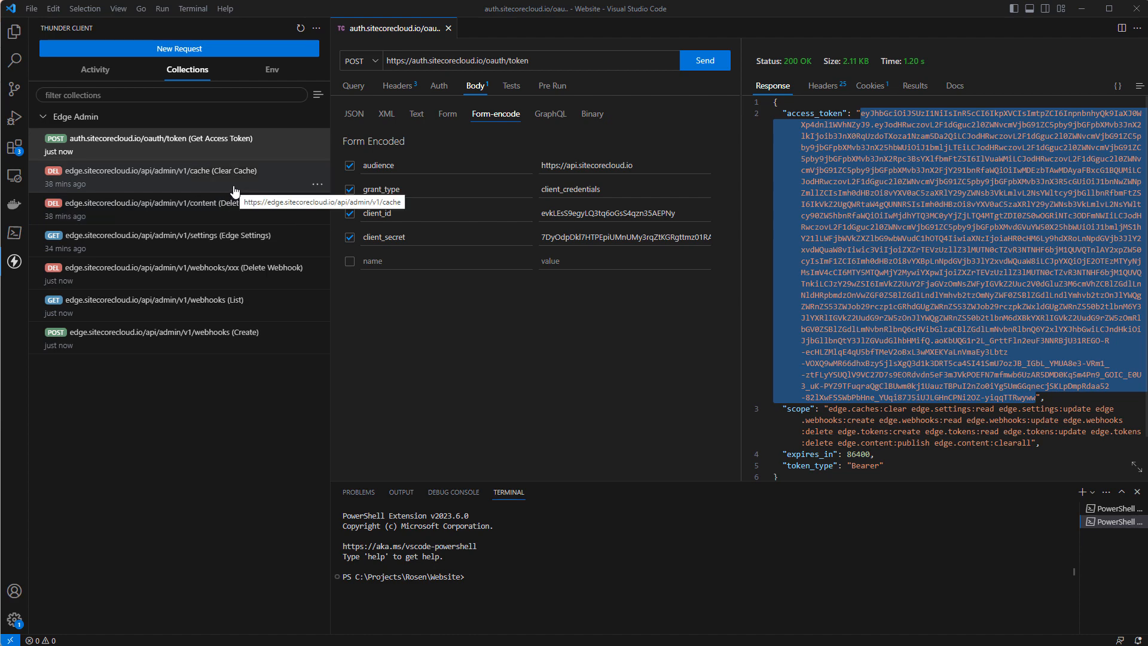
Open the Clear Cache request and replace its existing bearer token with the copied access token.
{"action": "left_click", "coordinate": [172, 187]}
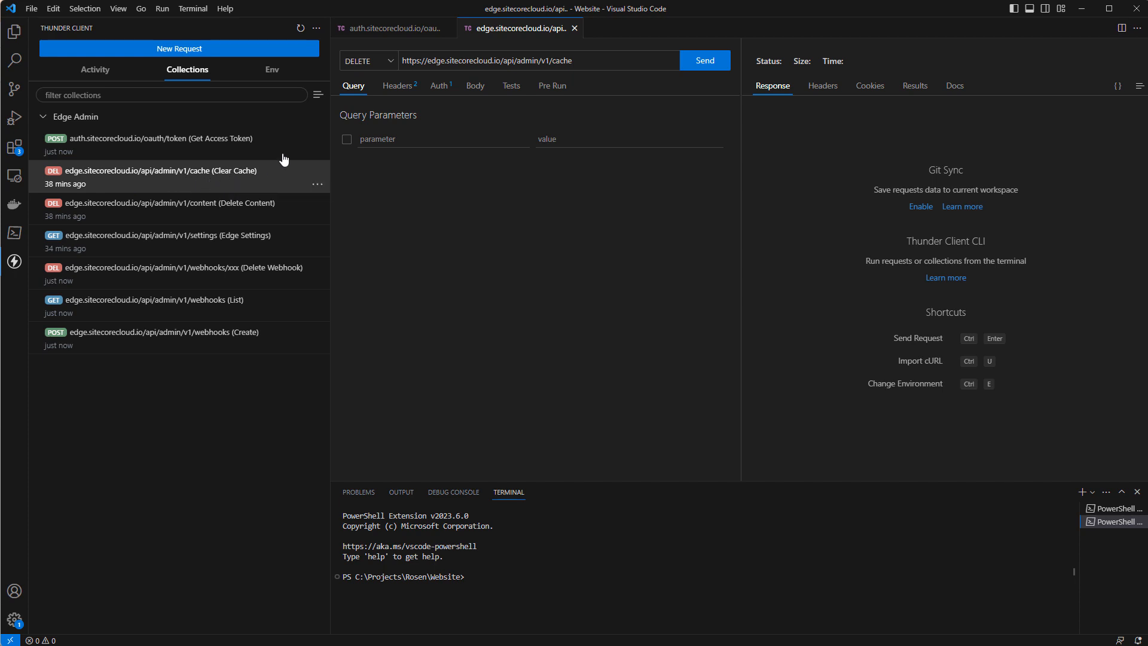
{"action": "left_click", "coordinate": [438, 89]}
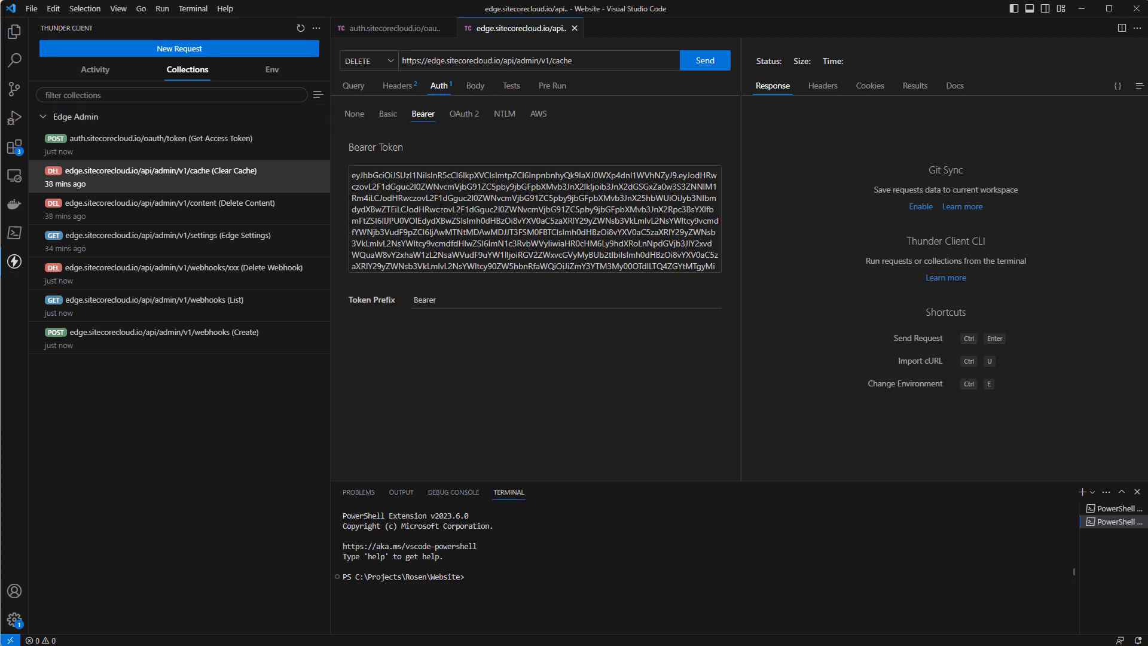
{"action": "left_click", "coordinate": [441, 221]}
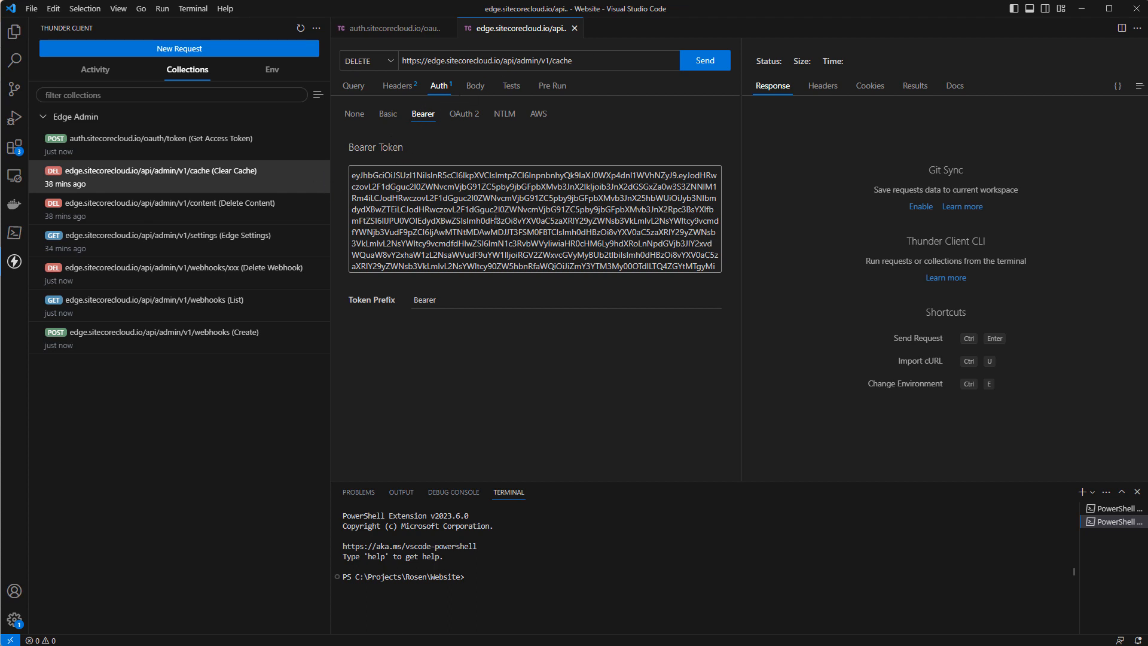
{"action": "key", "text": "ctrl+a"}
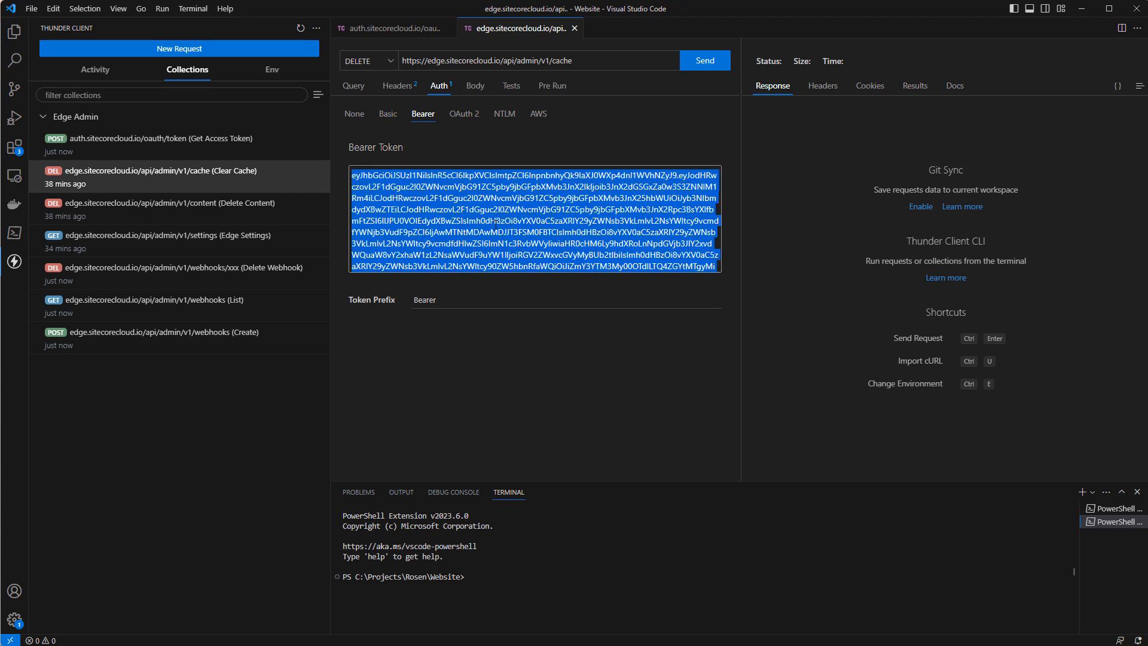
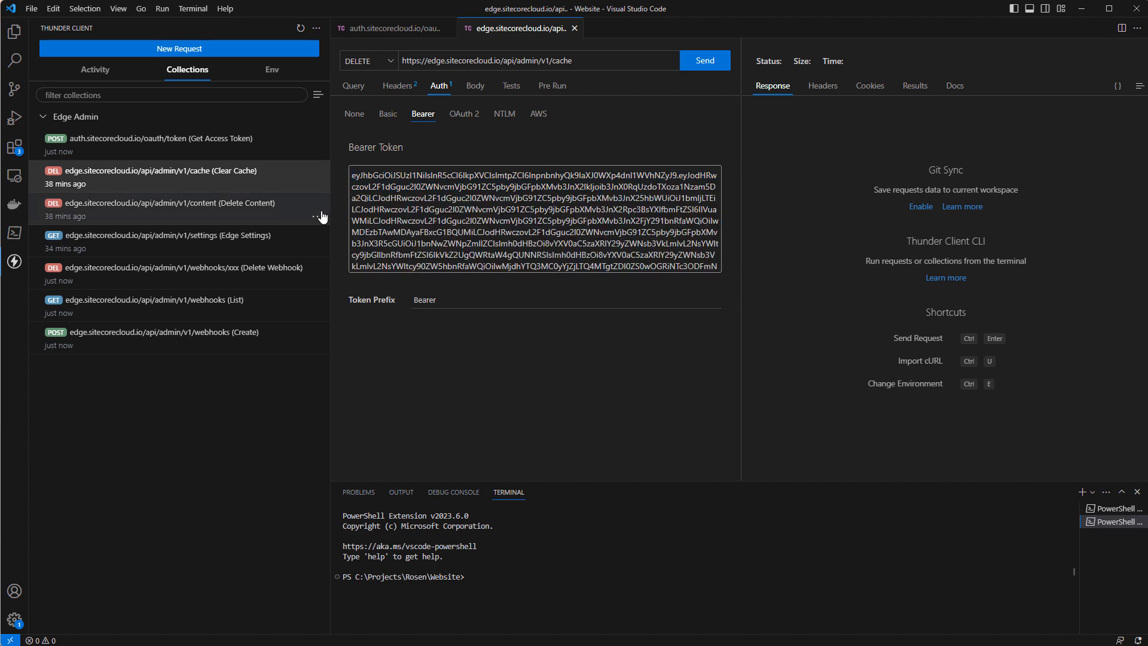
Send the Clear Cache request, check its response status, and open the Delete Content request.
{"action": "left_click", "coordinate": [706, 61]}
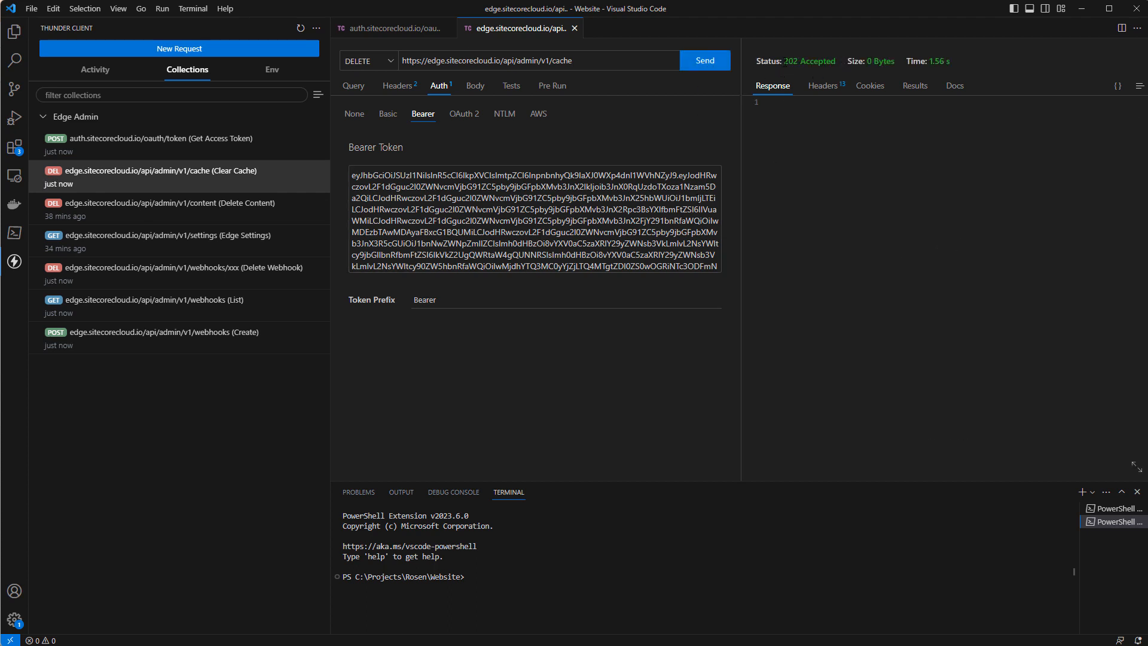
{"action": "left_click_drag", "start_coordinate": [784, 61], "coordinate": [873, 63]}
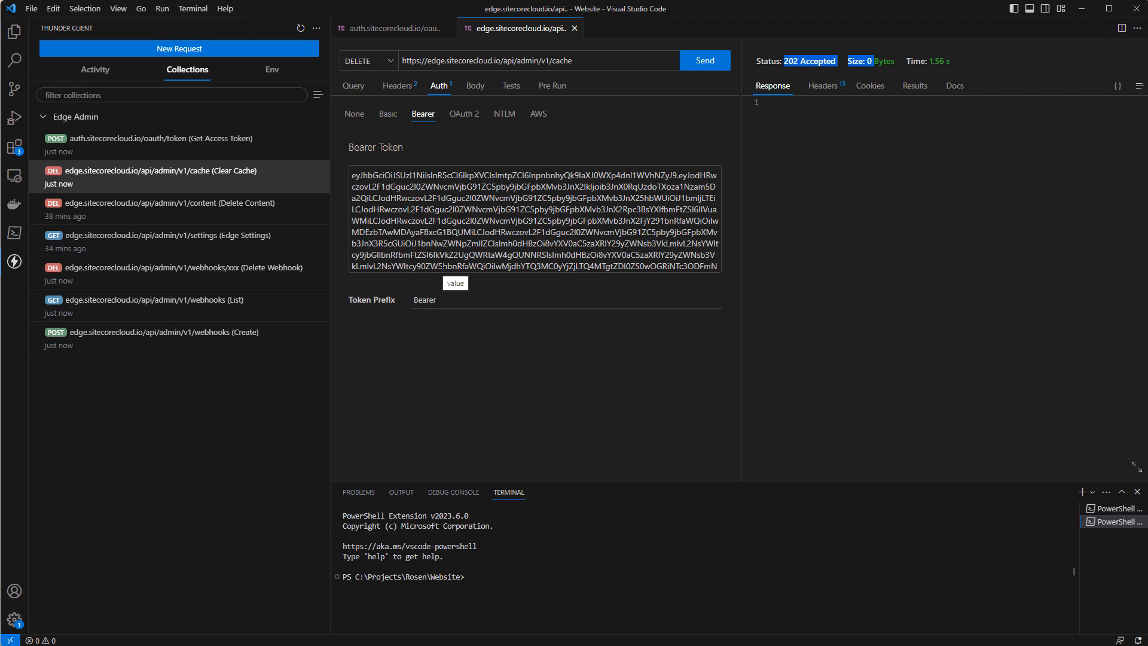
{"action": "left_click", "coordinate": [268, 216]}
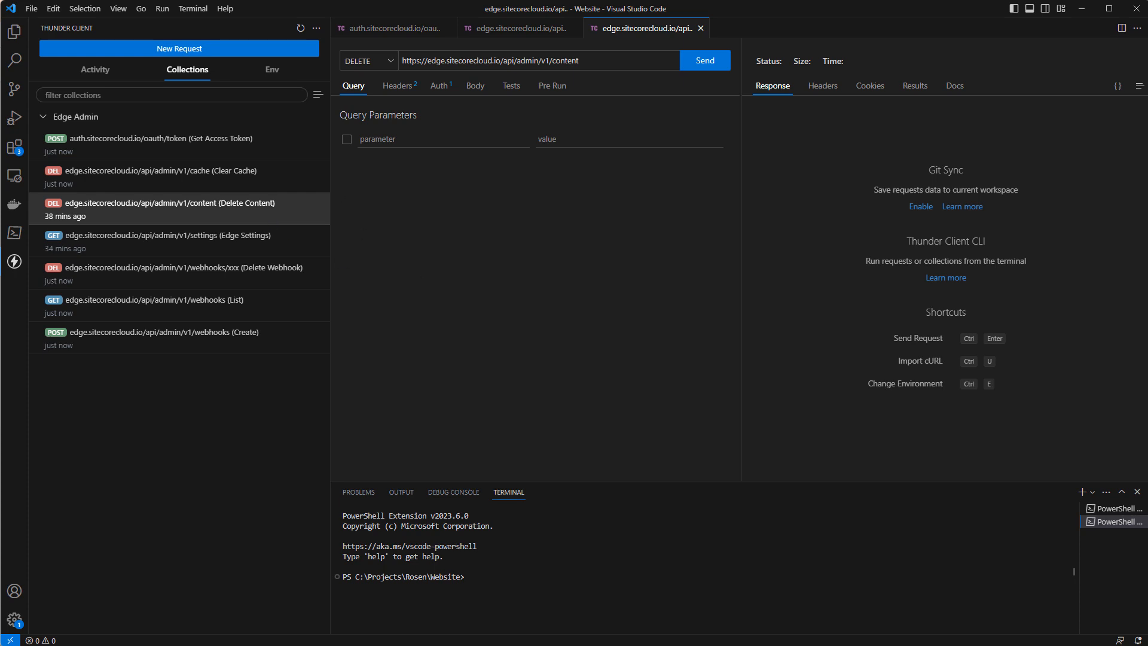
Switch to GraphiQL and run the existing ItemQuery for the children of /sitecore/content/, then return to Visual Studio Code.
{"action": "key", "text": "alt+Tab"}
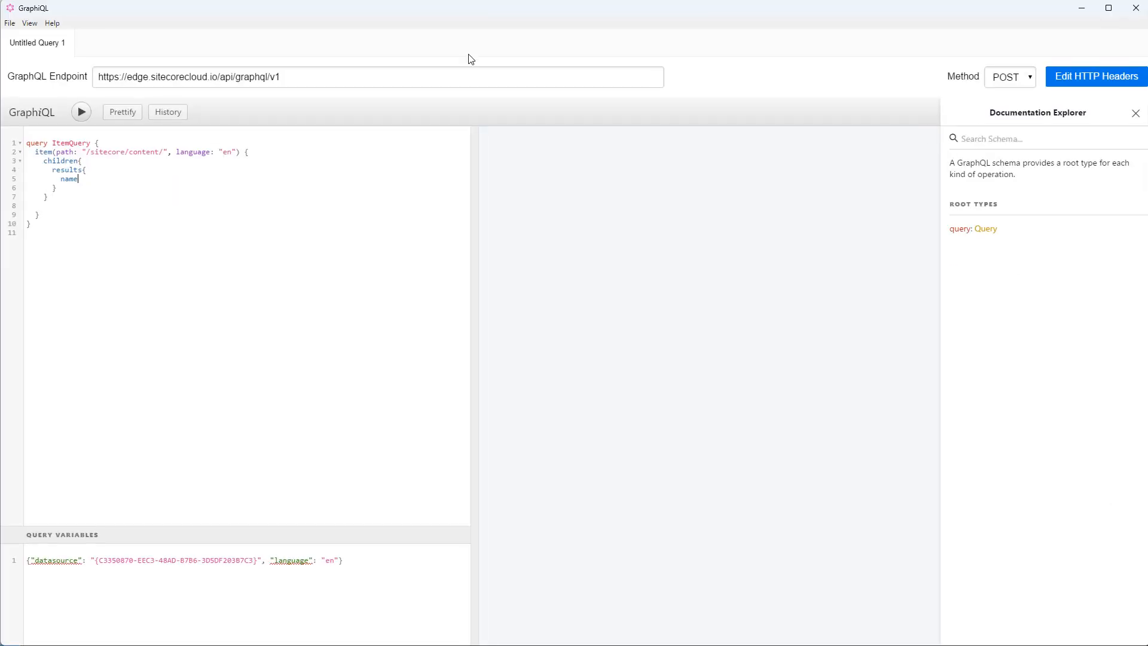
{"action": "left_click", "coordinate": [82, 113]}
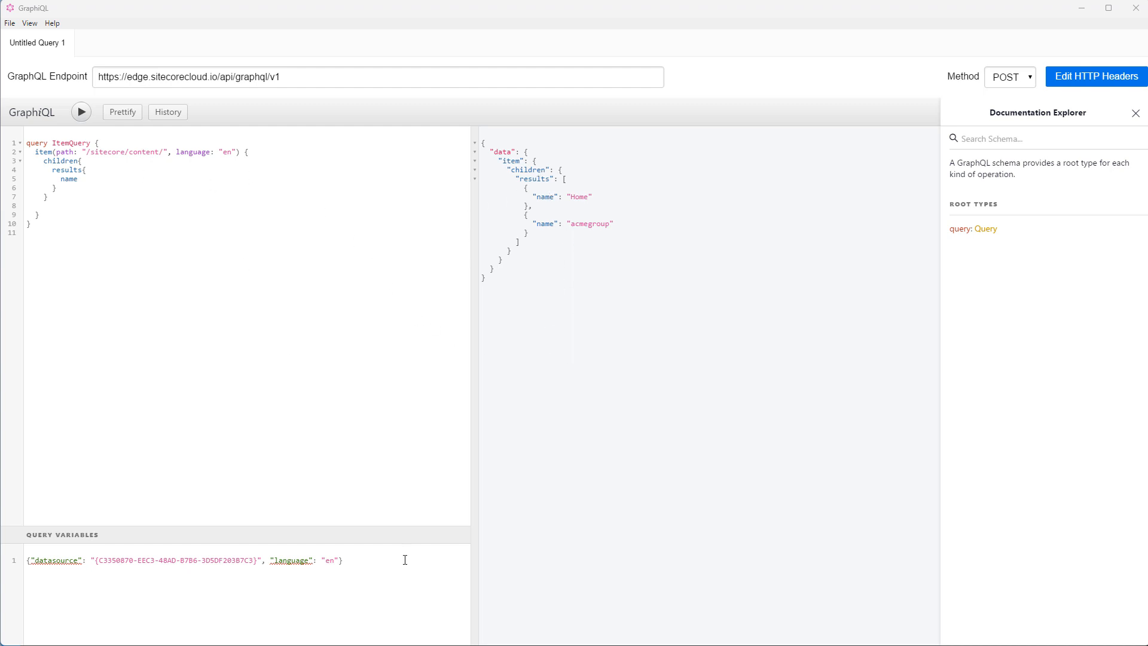
{"action": "left_click", "coordinate": [1082, 8]}
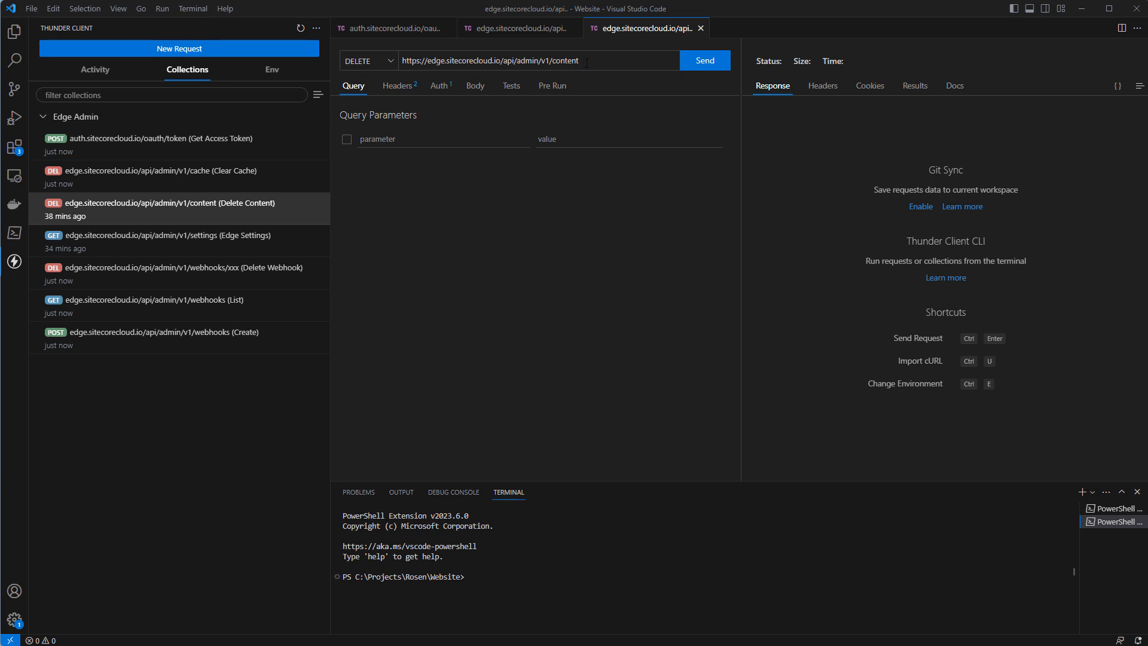
Replace the Delete Content request's existing bearer token with the copied access token and send the request.
{"action": "left_click_drag", "start_coordinate": [587, 63], "coordinate": [286, 57]}
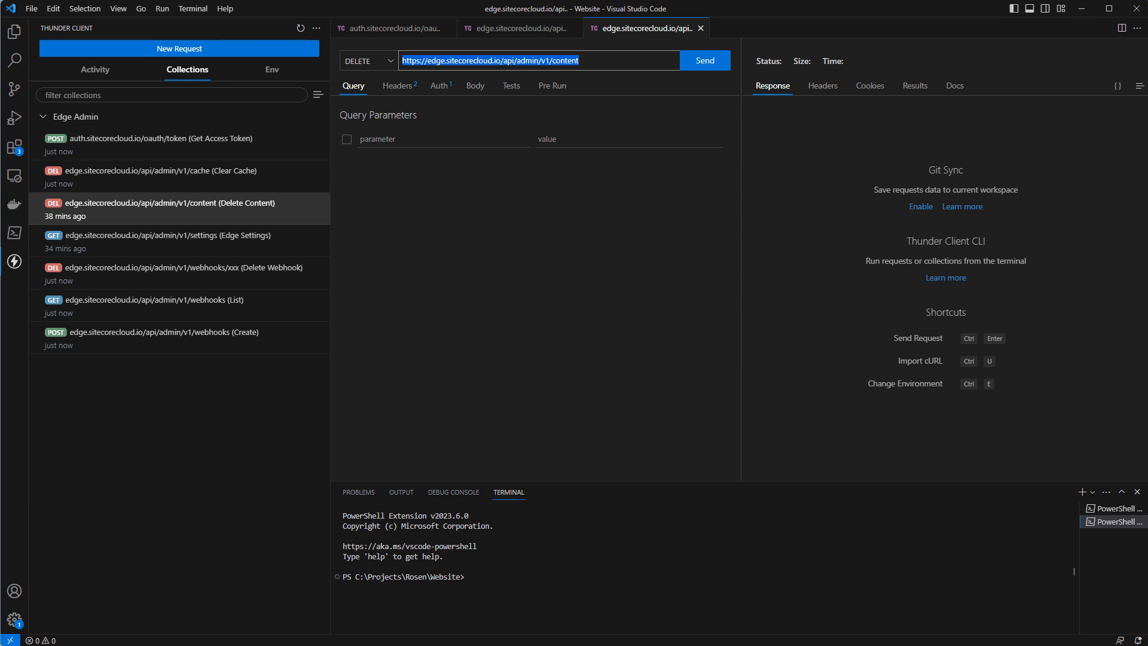
{"action": "left_click", "coordinate": [439, 87]}
{"action": "key", "text": "ctrl+a"}
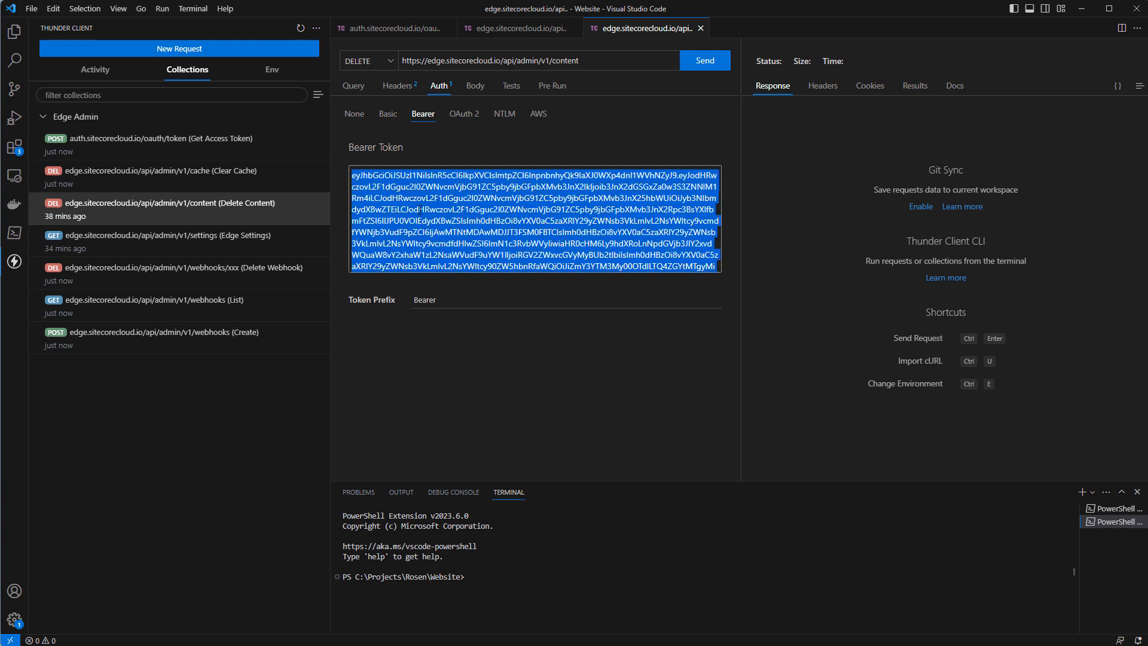
{"action": "key", "text": "BackSpace"}
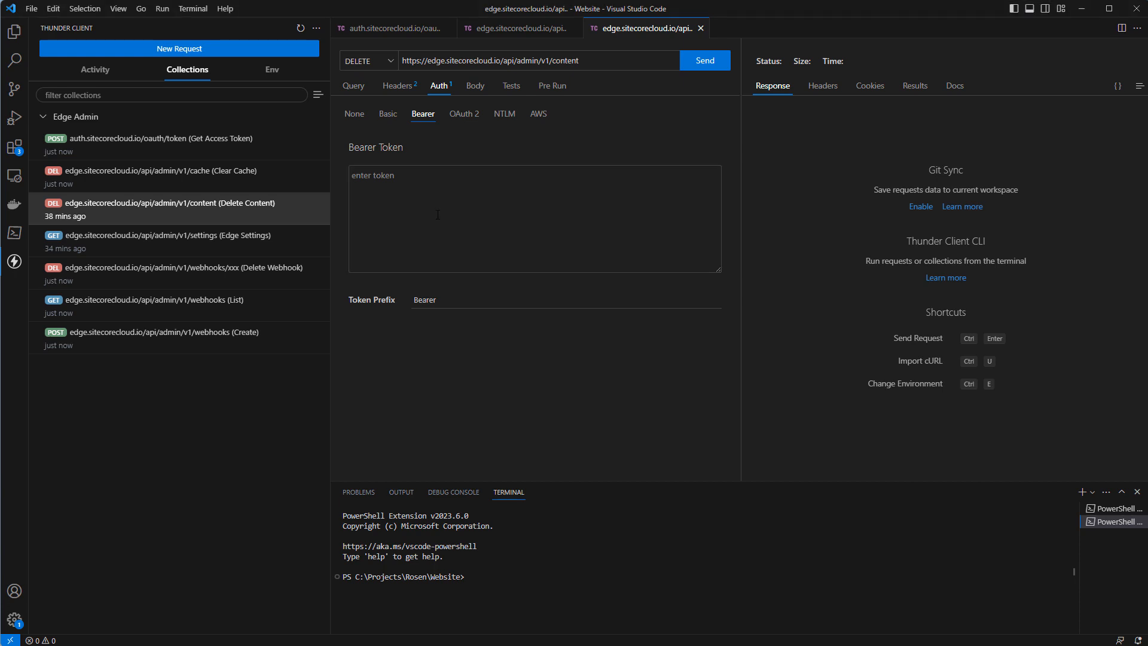
{"action": "left_click", "coordinate": [451, 192]}
{"action": "key", "text": "ctrl+v"}
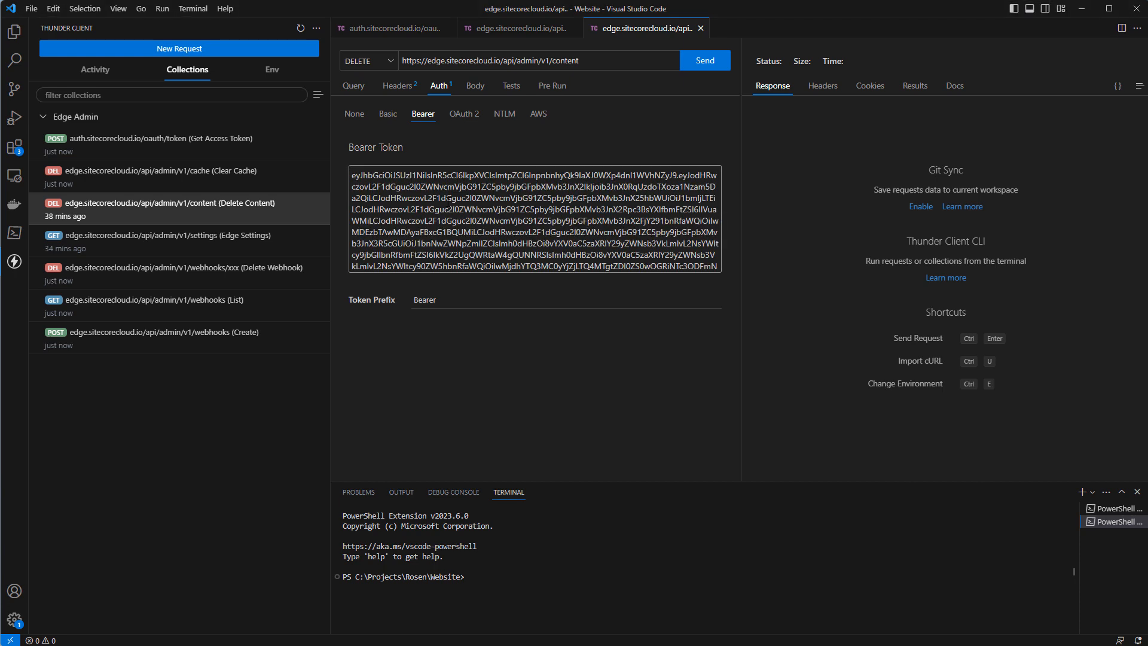
{"action": "left_click", "coordinate": [701, 62]}
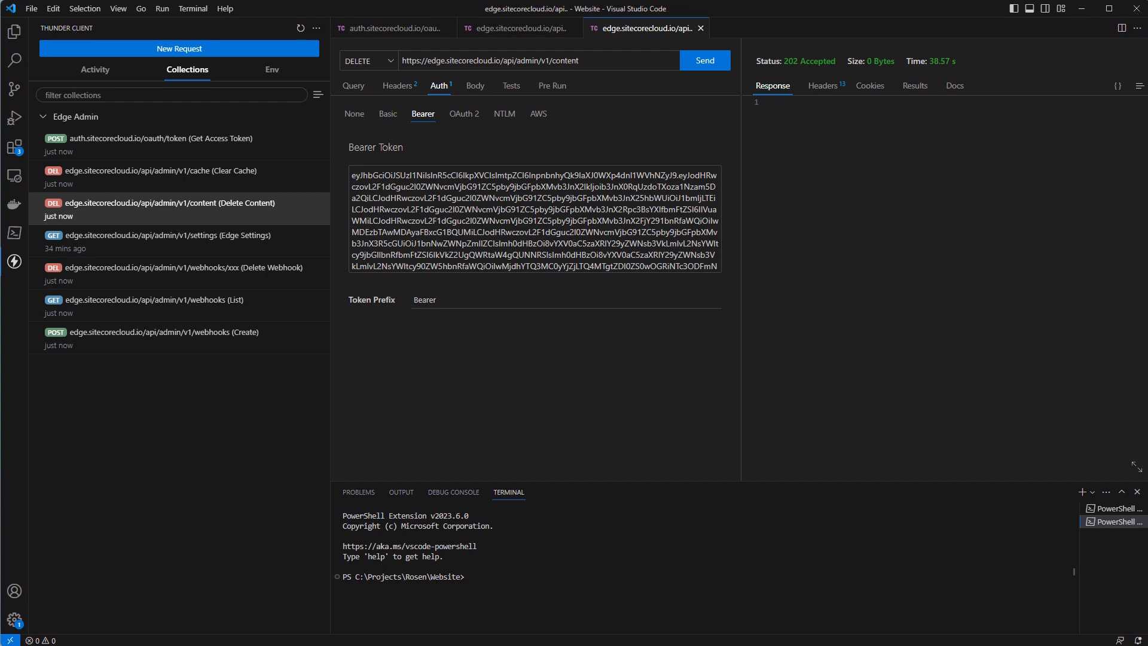
Rerun the ItemQuery in GraphiQL and examine what it returns for the item after the content deletion.
{"action": "key", "text": "alt+Tab"}
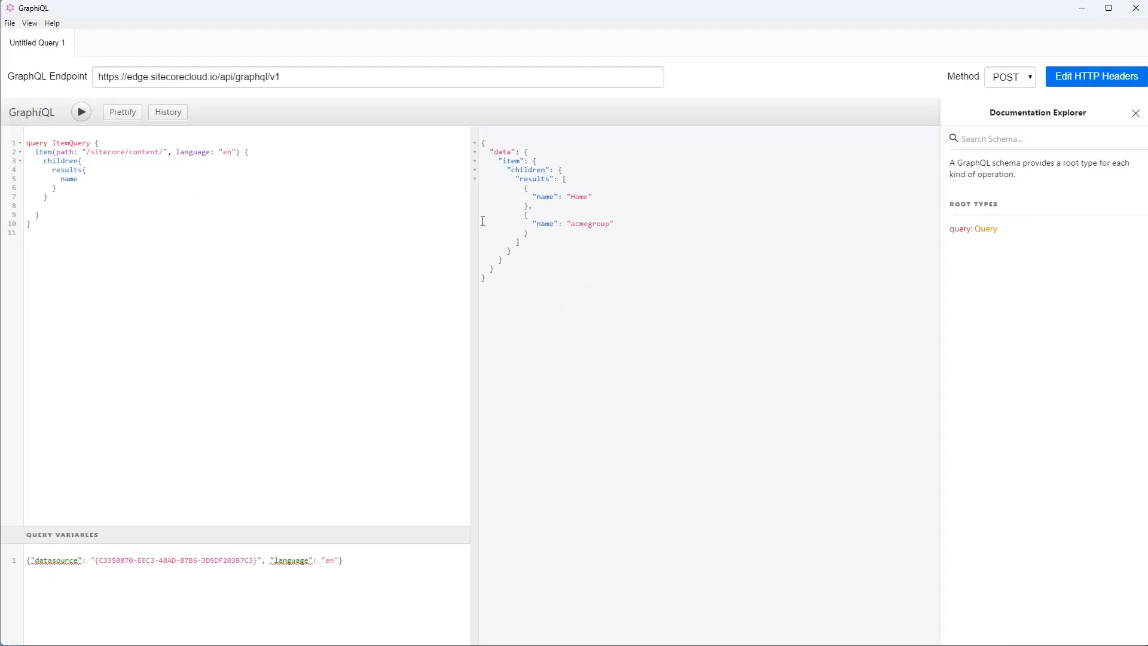
{"action": "left_click", "coordinate": [83, 114]}
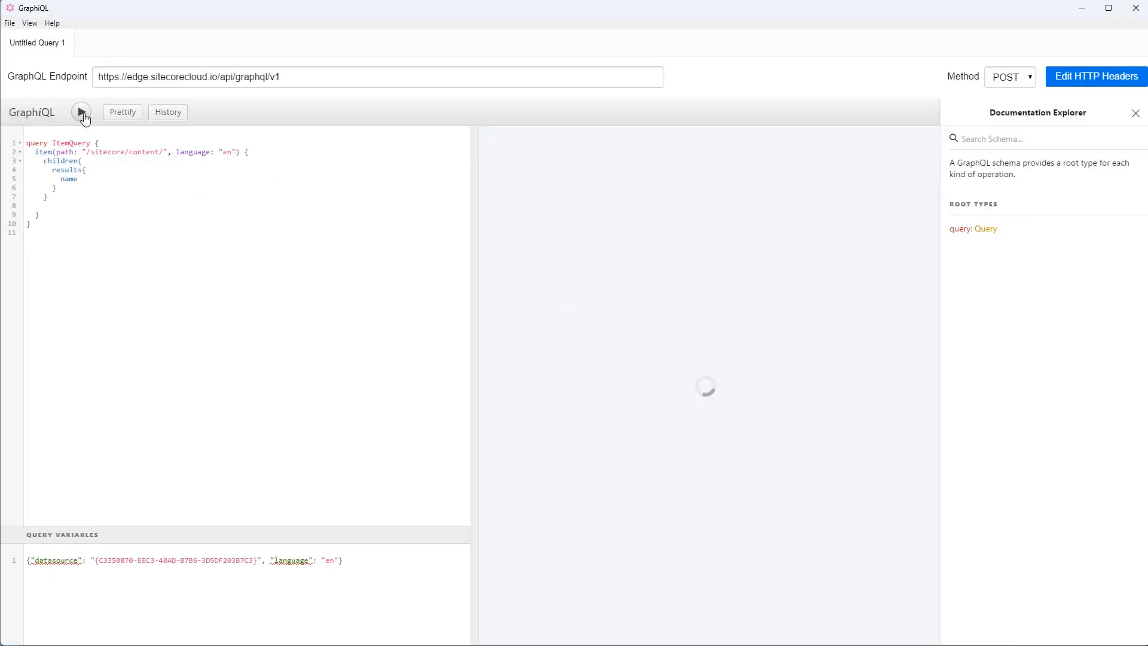
{"action": "left_click_drag", "start_coordinate": [549, 165], "coordinate": [644, 287]}
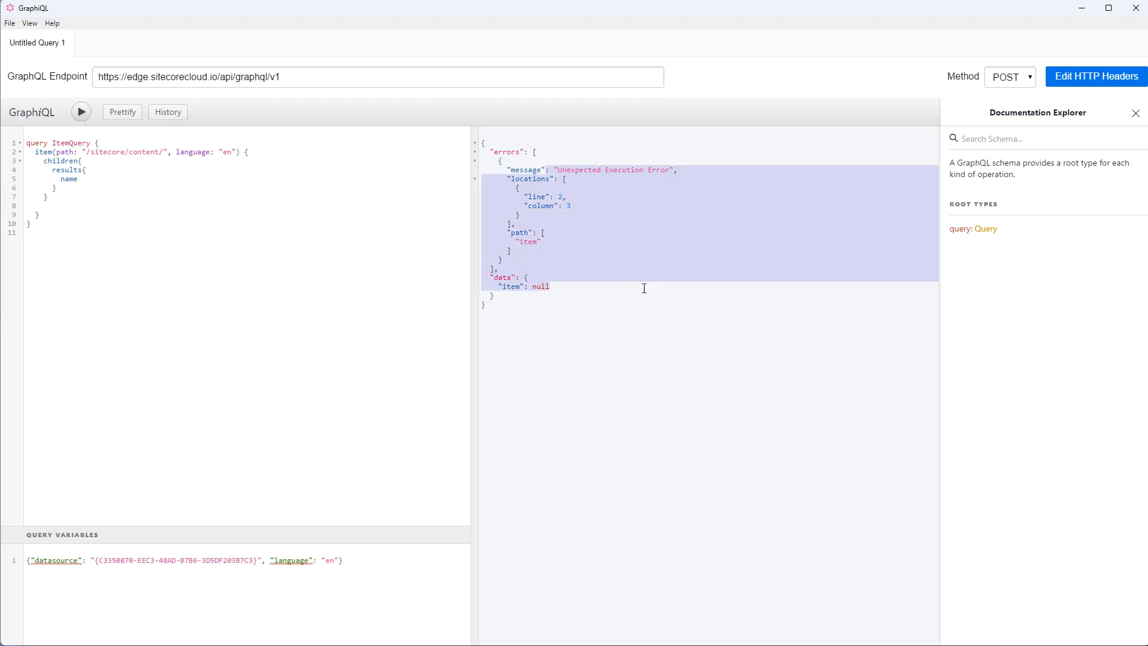
{"action": "left_click", "coordinate": [545, 297]}
{"action": "triple_click", "coordinate": [548, 291]}
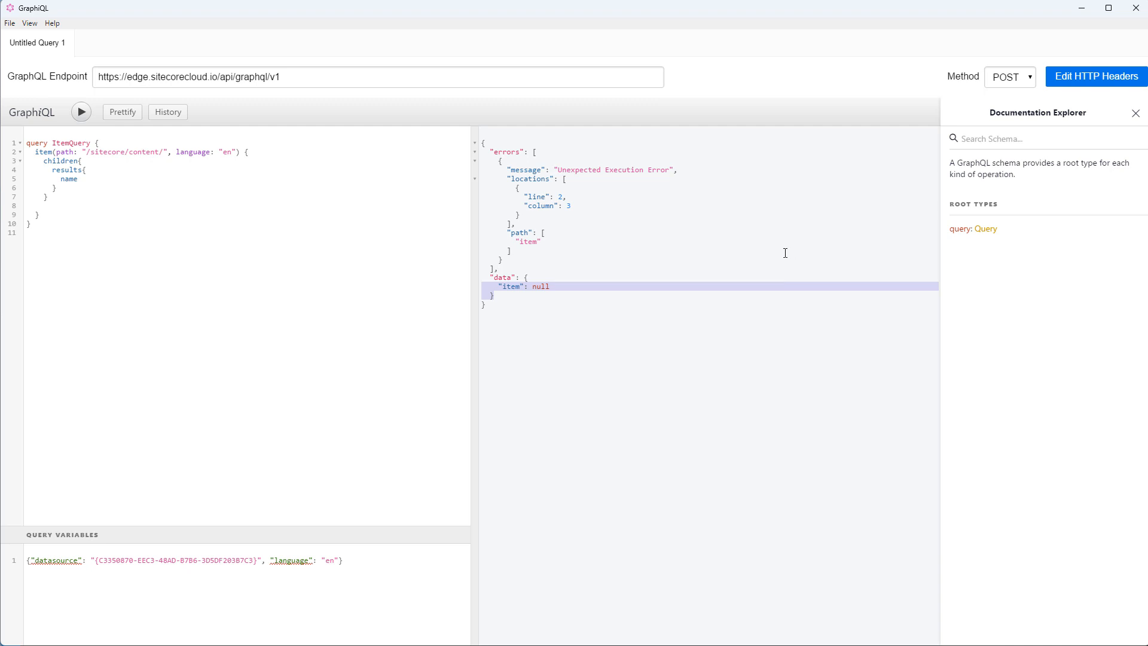
{"action": "left_click", "coordinate": [1083, 10]}
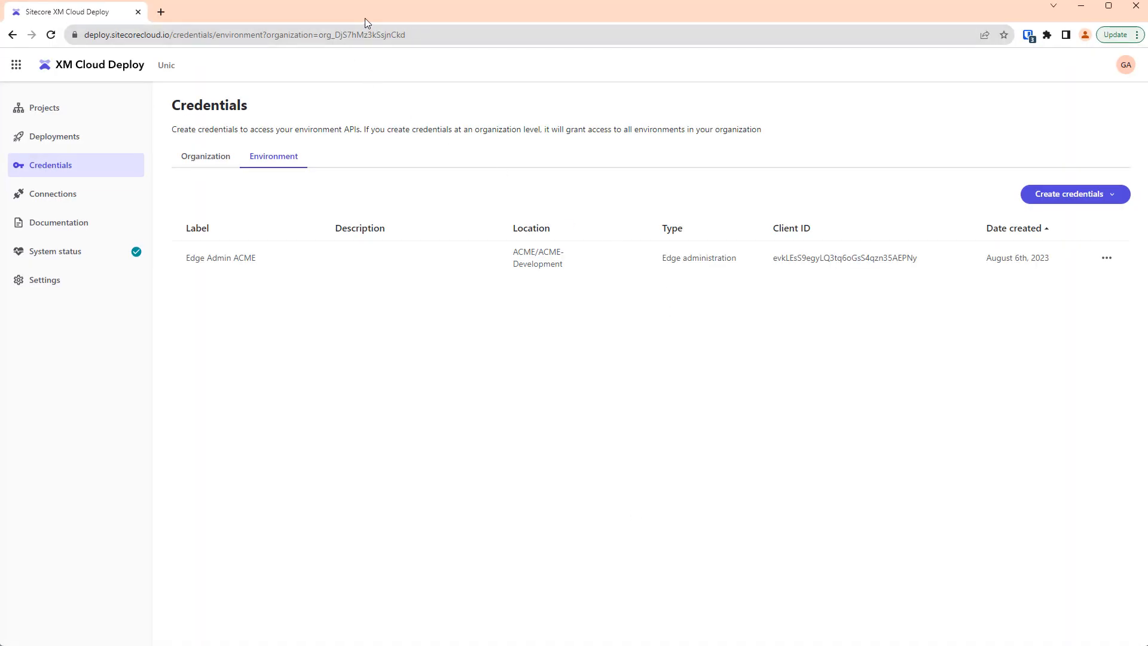
Open Webhook.site in a new browser tab.
{"action": "key", "text": "ctrl+t"}
{"action": "type", "text": "https://webhook.site"}
{"action": "key", "text": "Return"}
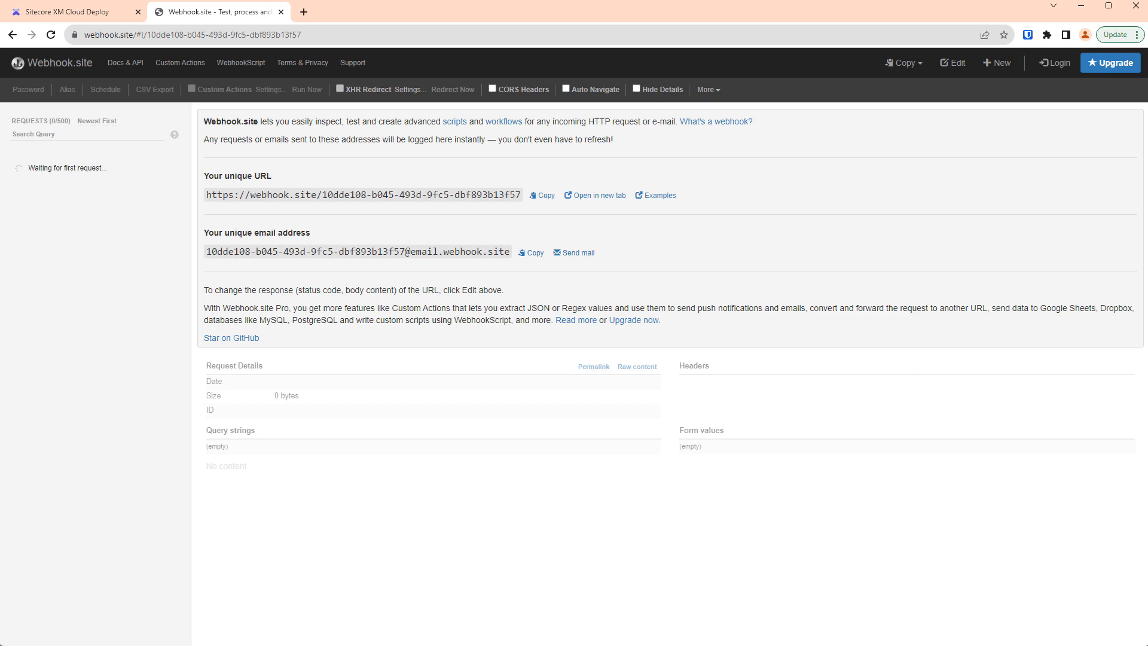
Switch to Visual Studio Code, open the webhooks Create request and paste the access token as its bearer token.
{"action": "key", "text": "alt+Tab"}
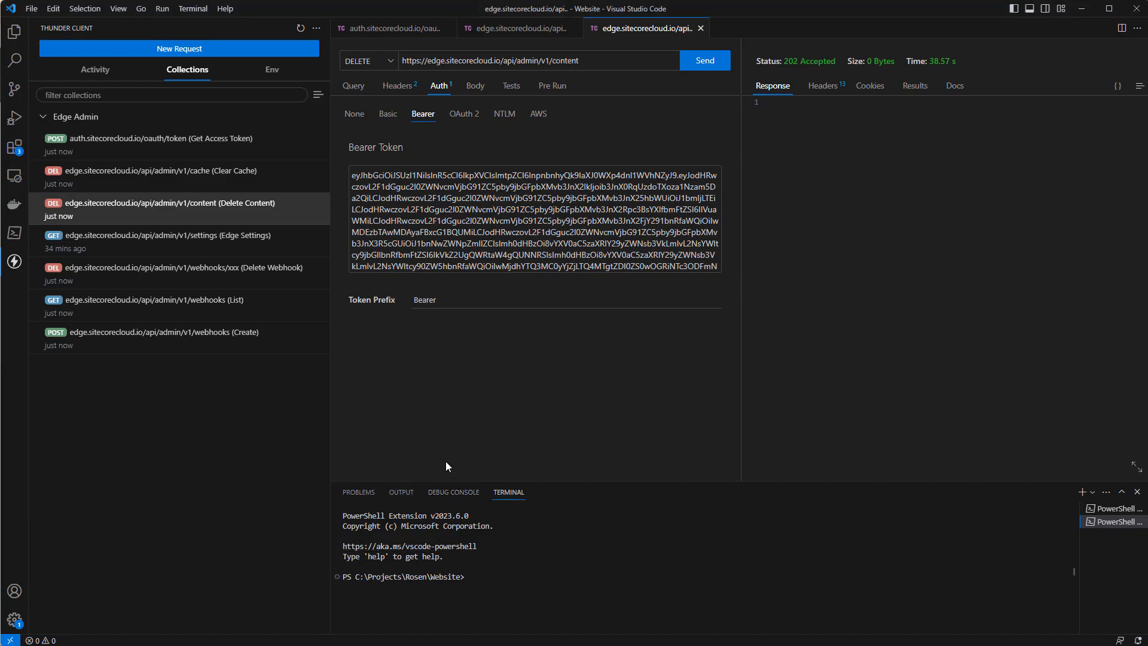
{"action": "left_click", "coordinate": [206, 340]}
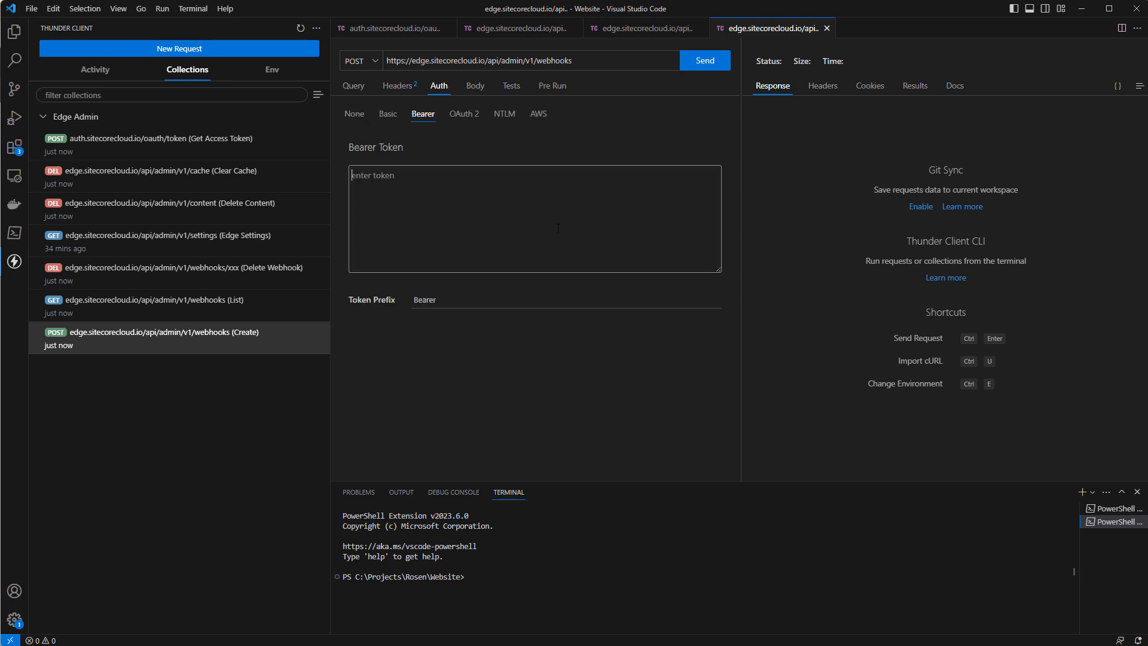
{"action": "key", "text": "ctrl+v"}
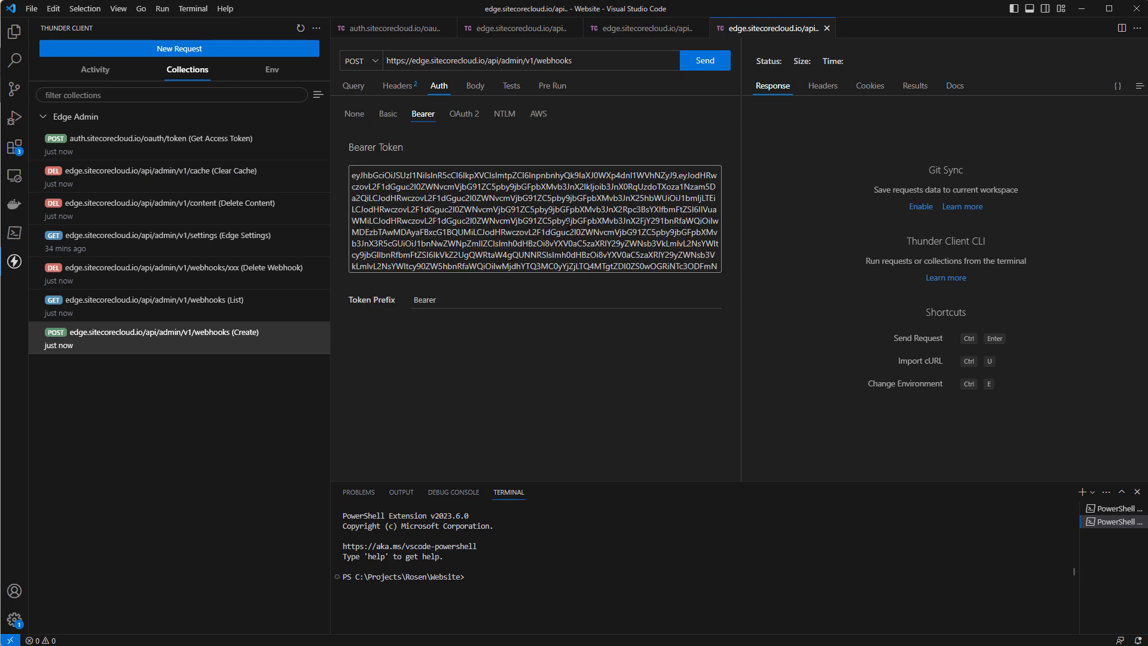
Paste the webhook definition as the JSON body, with label "Publish End", method "POST", a rebuild body and executionMode "OnEnd".
{"action": "left_click", "coordinate": [475, 89]}
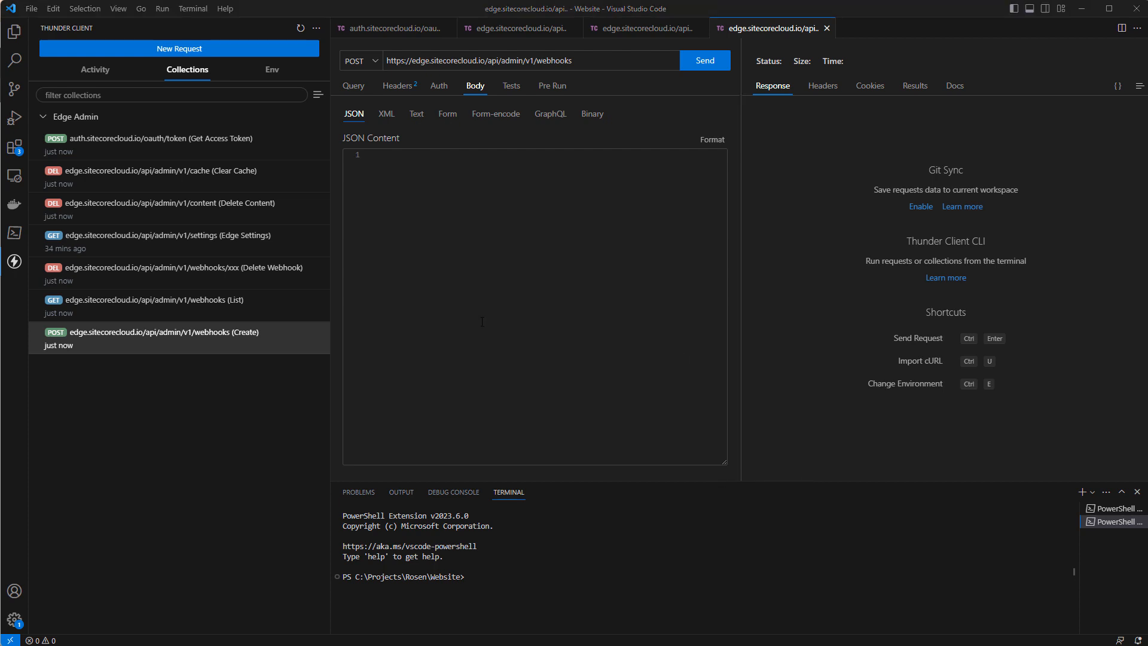
{"action": "left_click", "coordinate": [503, 291]}
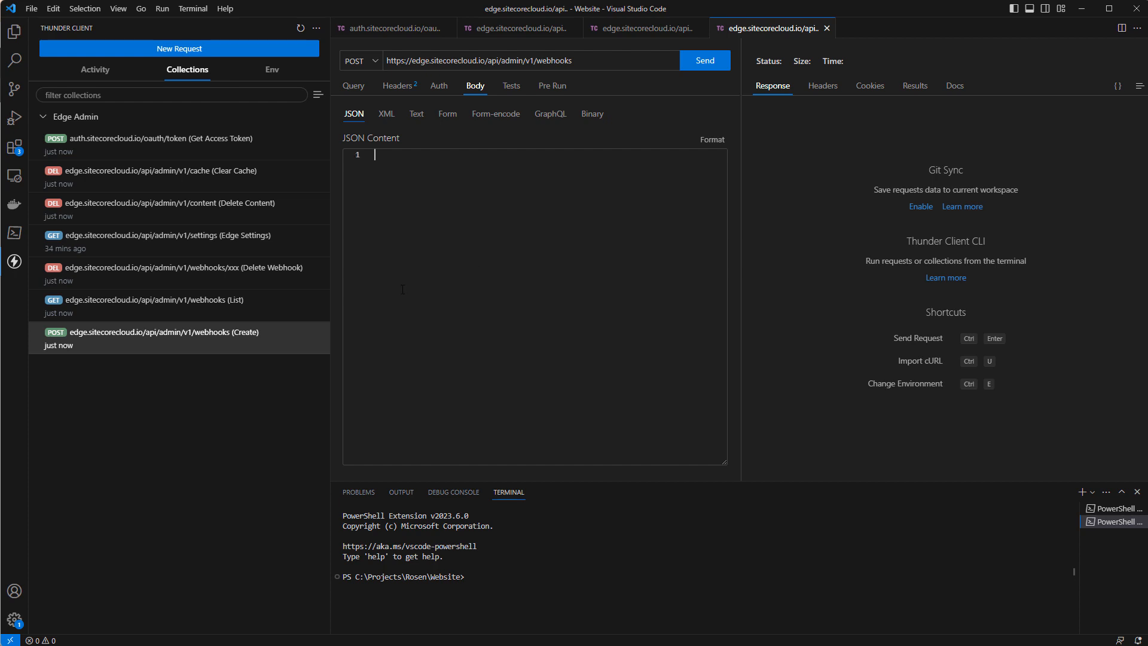
{"action": "type", "text": "{   \"label\": \"Publish End\",   \"uri\": \"\",   \"method\": \"POST\",   \"headers\": {     \"\": \"\"   },   \"body\": \"{\\\"rebuild\\\":\\\"true\\\"}\",   \"createdBy\": \"ga\",   \"executionMode\": \"OnEnd\" }"}
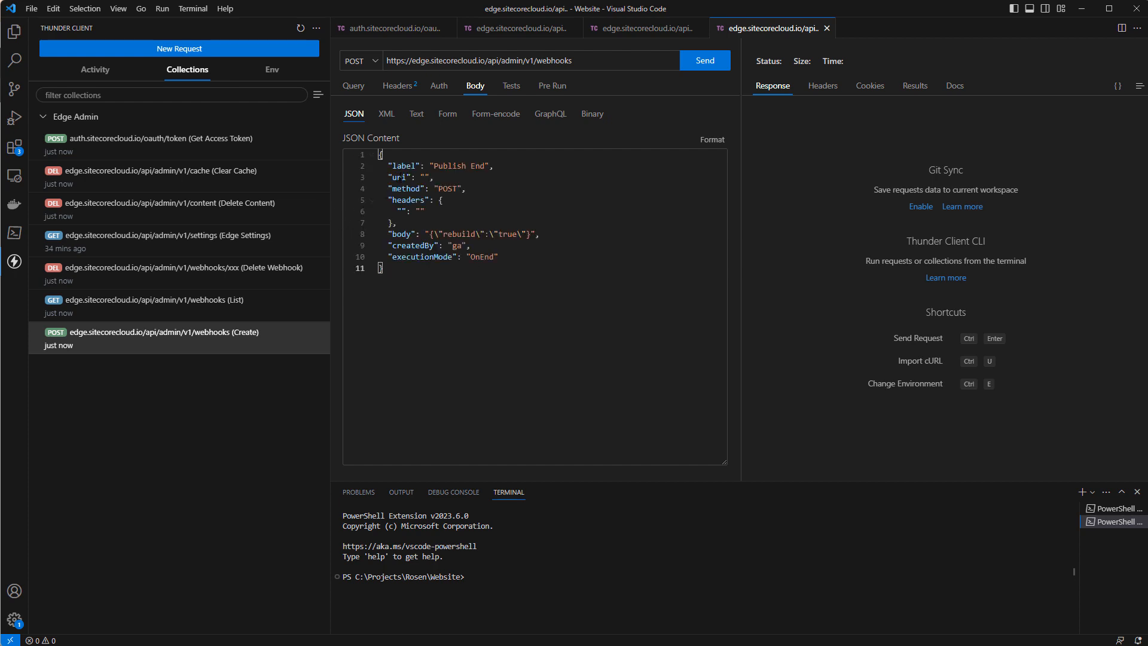
Copy the unique URL from Webhook.site and paste it as the uri value in the Create request's JSON body.
{"action": "left_click", "coordinate": [403, 166]}
{"action": "key", "text": "alt+Tab"}
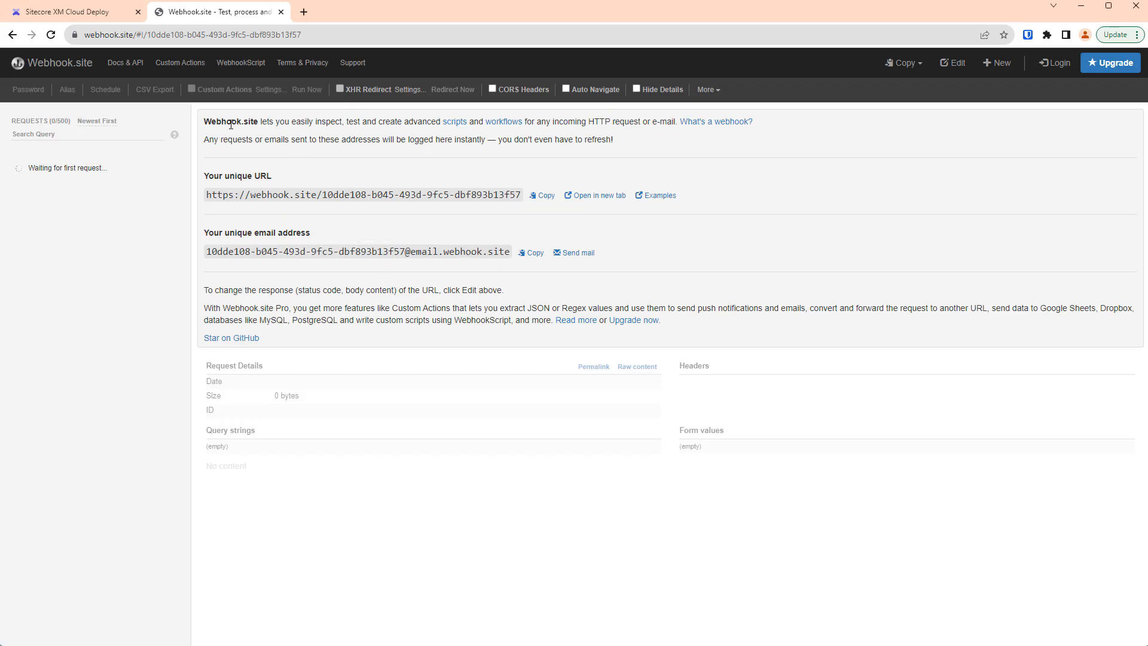
{"action": "left_click", "coordinate": [543, 197]}
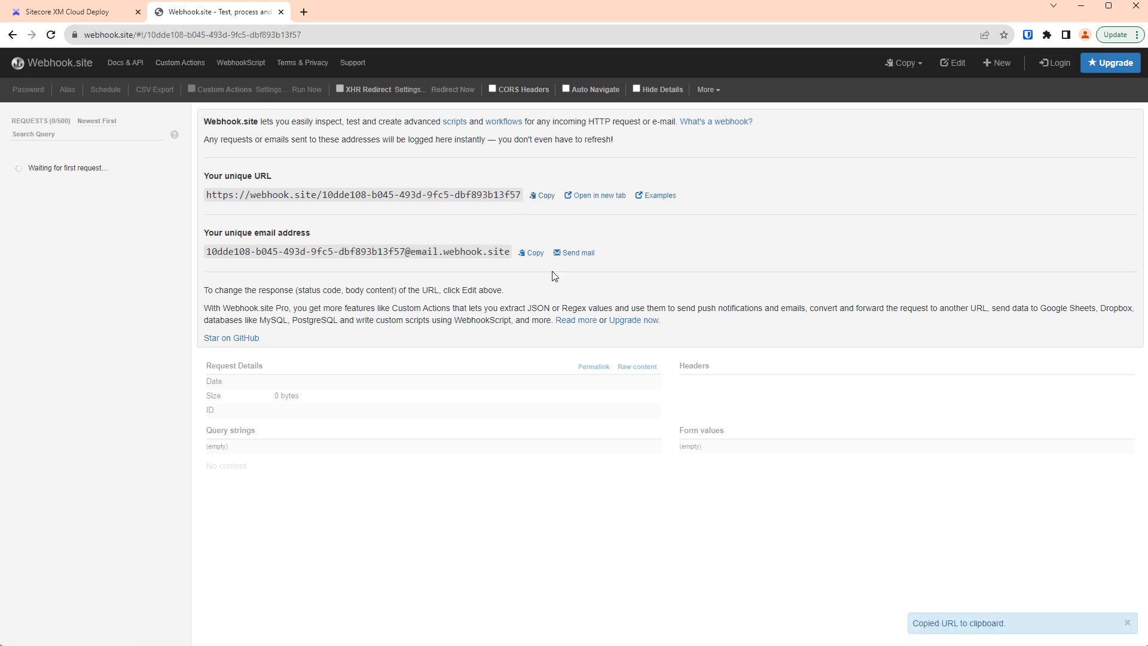
{"action": "left_click", "coordinate": [1081, 6]}
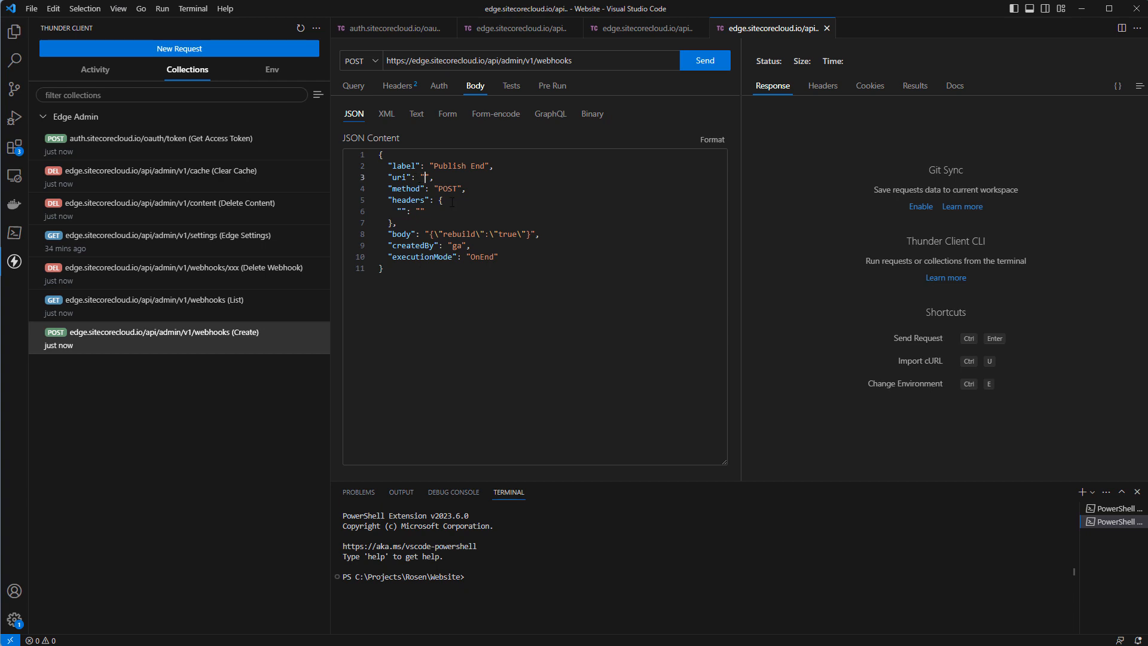
{"action": "key", "text": "ctrl+v"}
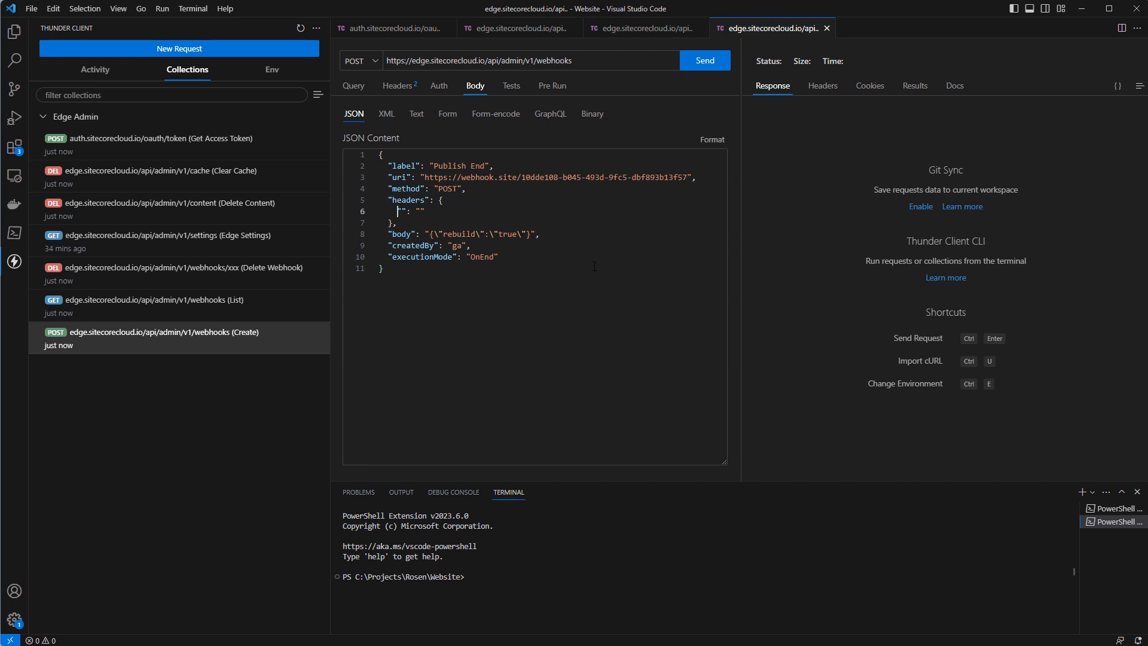
Fill in the empty headers entry of the JSON body as "acme": "PublishEnded".
{"action": "type", "text": "acme\": \"PublishEnded"}
Review the executionMode entry, send the webhooks Create request, and select the id value in its response.
{"action": "double_click", "coordinate": [422, 257]}
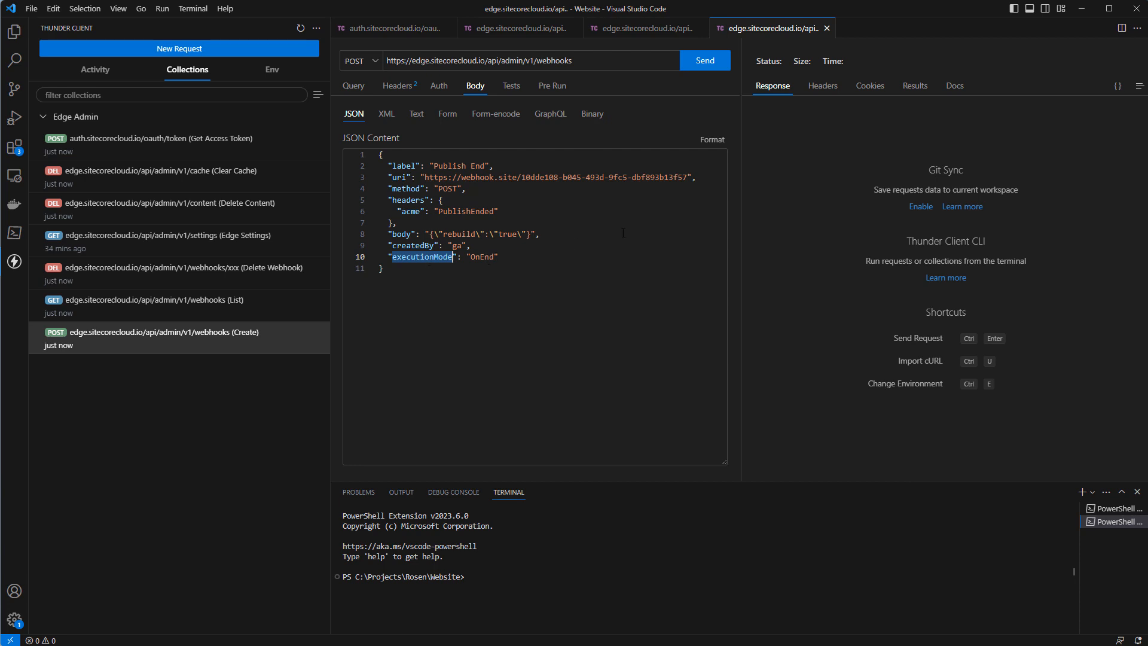
{"action": "left_click", "coordinate": [704, 61]}
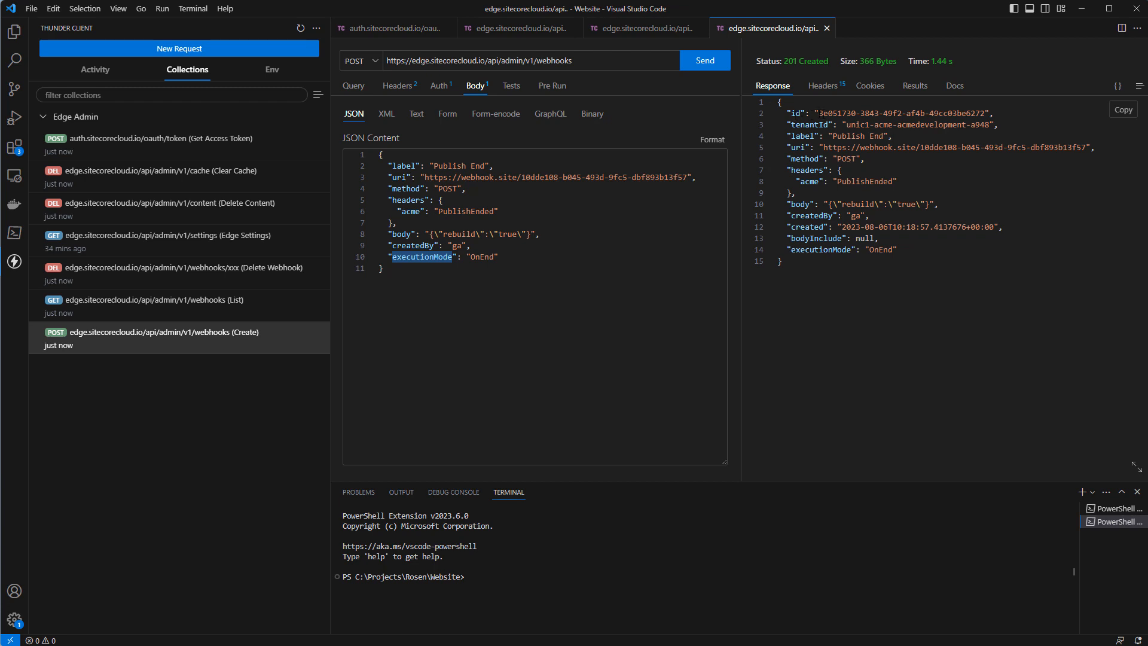
{"action": "left_click_drag", "start_coordinate": [819, 113], "coordinate": [985, 113]}
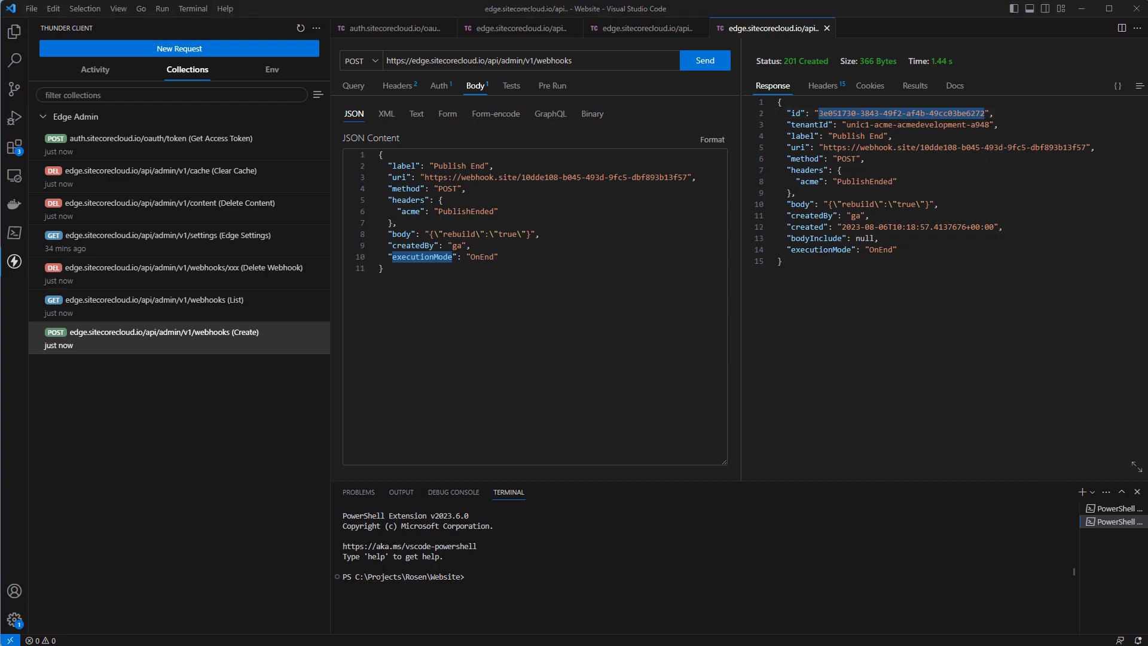
Switch to the Sitecore Content Editor and publish the Home item to the Edge target using Republish.
{"action": "key", "text": "alt+Tab"}
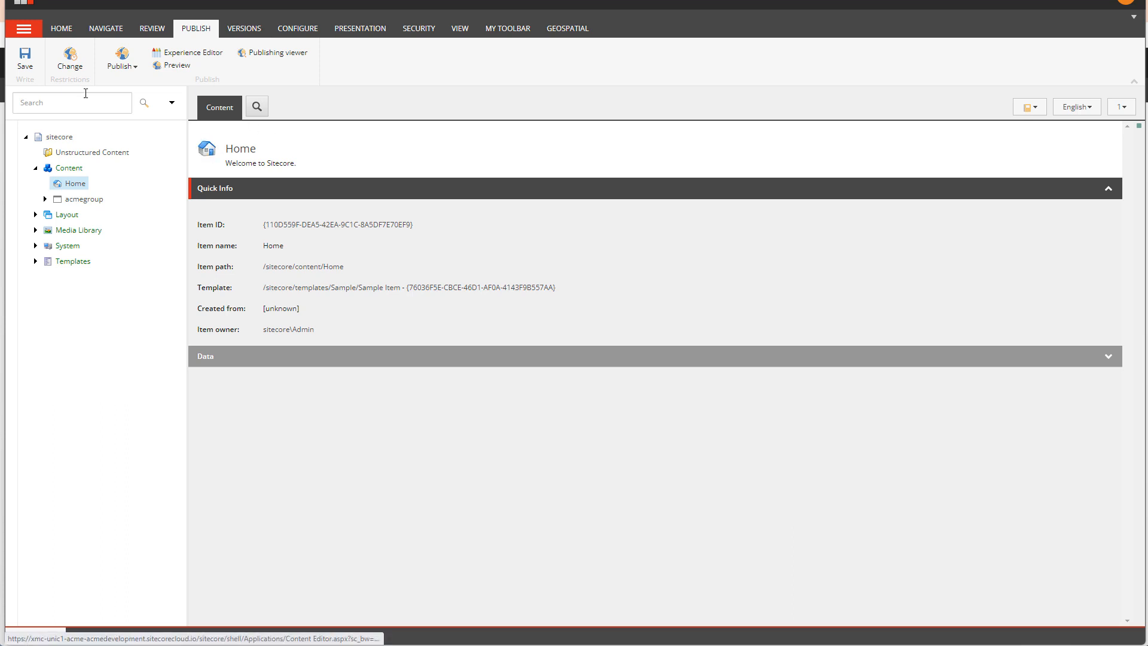
{"action": "left_click", "coordinate": [124, 70]}
{"action": "left_click", "coordinate": [133, 98]}
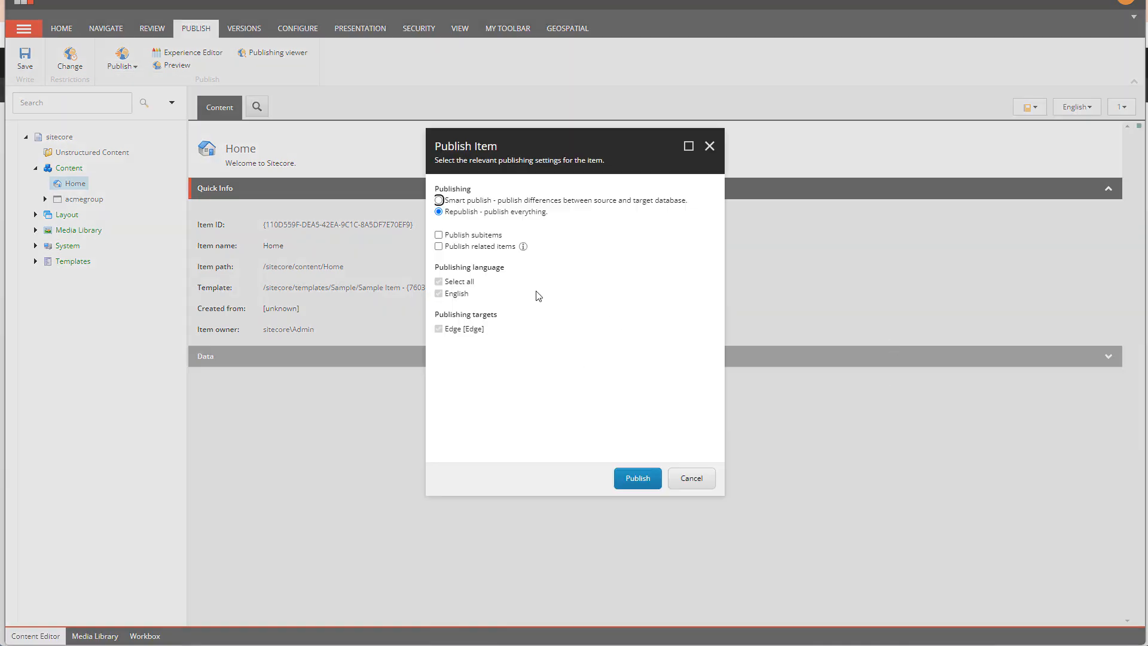
{"action": "left_click", "coordinate": [644, 478]}
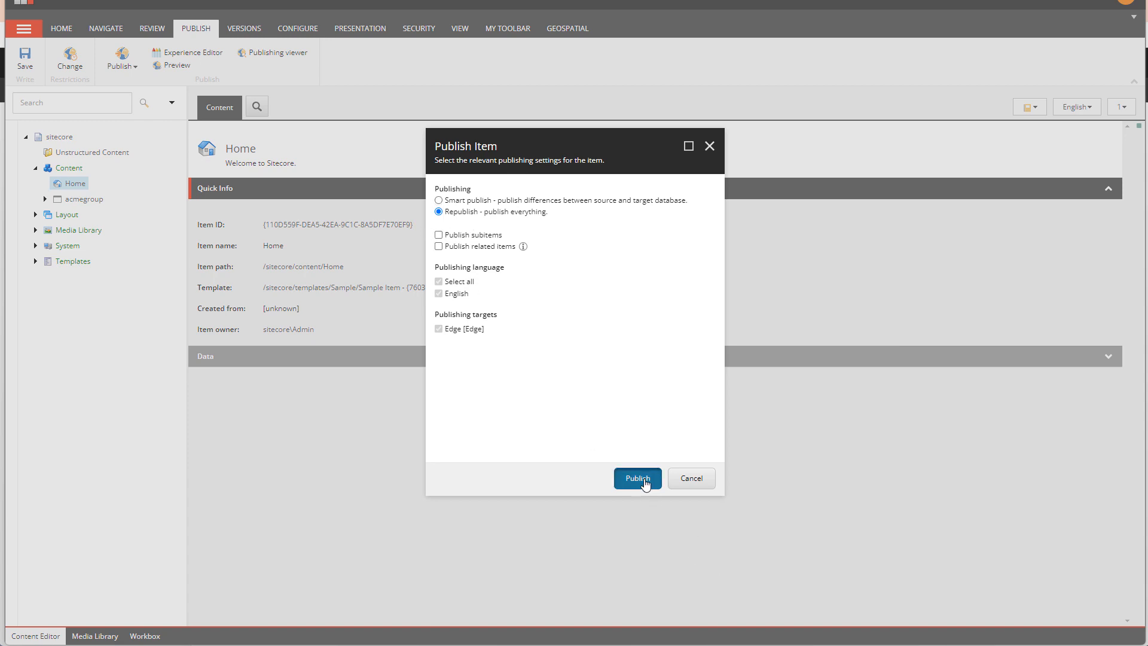
{"action": "left_click", "coordinate": [636, 392]}
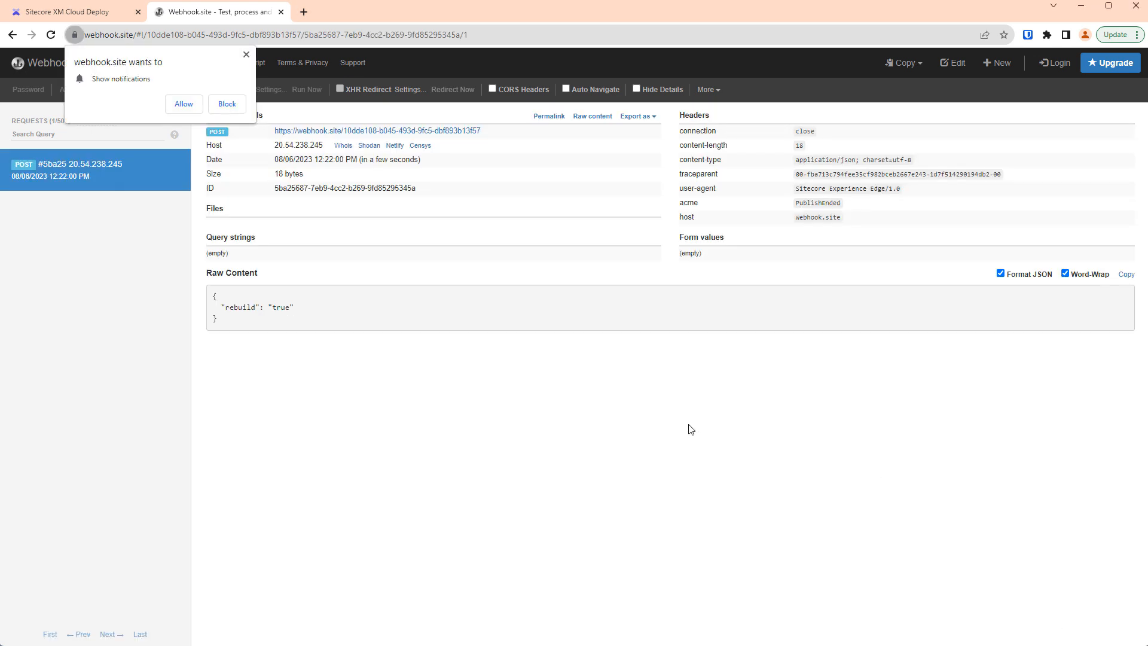
Allow webhook.site to show notifications on the page with the received request's details.
{"action": "left_click", "coordinate": [192, 106]}
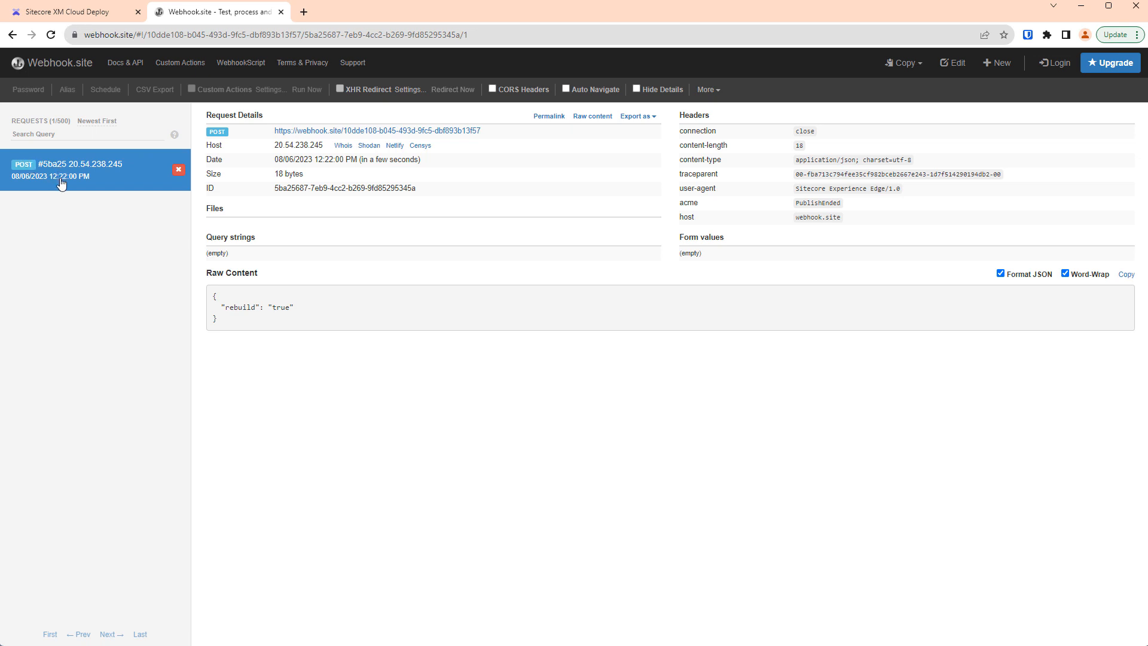
Examine the received request's acme header and its raw JSON content in Webhook.site.
{"action": "double_click", "coordinate": [688, 203]}
{"action": "left_click", "coordinate": [824, 204]}
{"action": "double_click", "coordinate": [824, 205]}
{"action": "left_click_drag", "start_coordinate": [234, 328], "coordinate": [213, 294]}
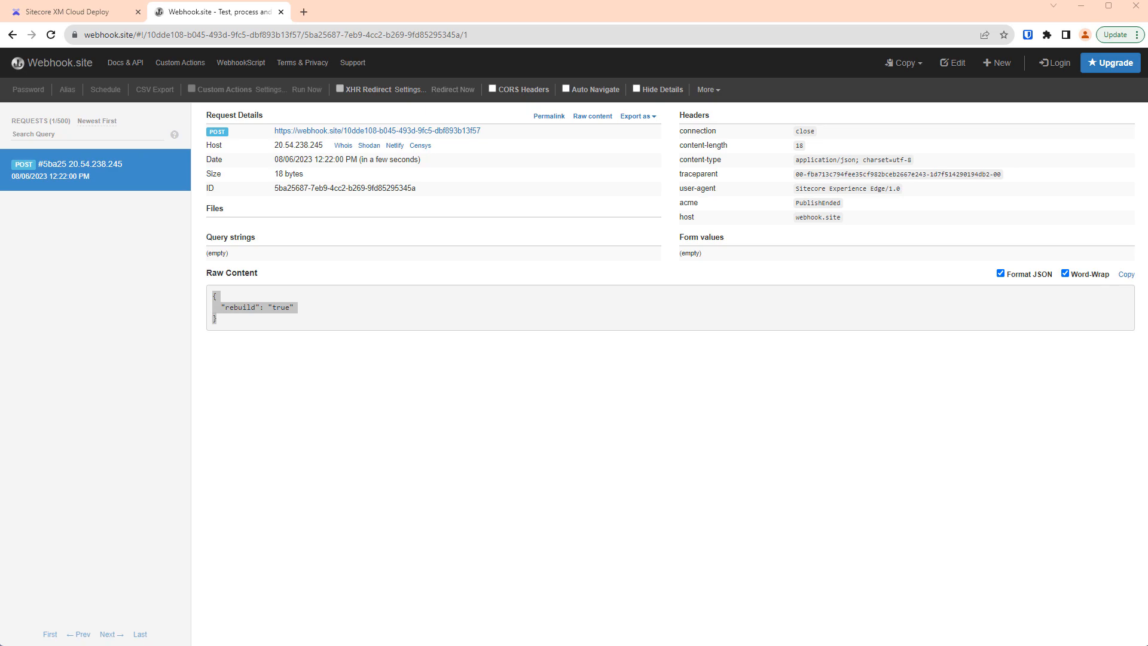
Switch to Visual Studio Code and set executionMode to "OnUpdate" in the webhook Create request's JSON body.
{"action": "key", "text": "alt+Tab"}
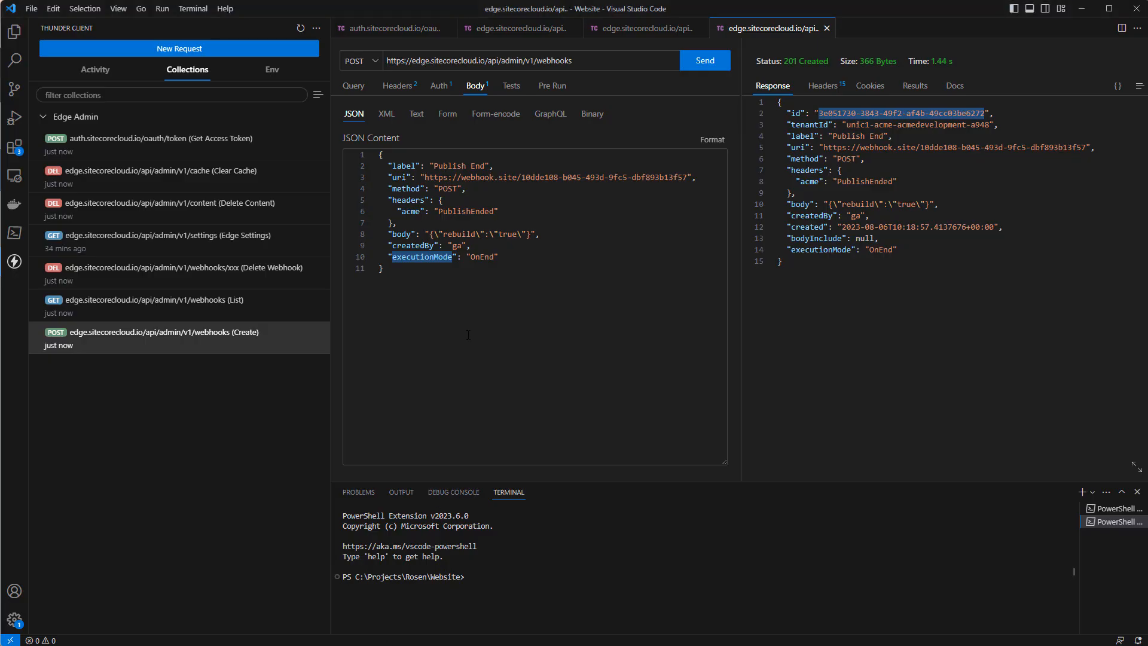
{"action": "double_click", "coordinate": [426, 257]}
{"action": "key", "text": "alt+Tab"}
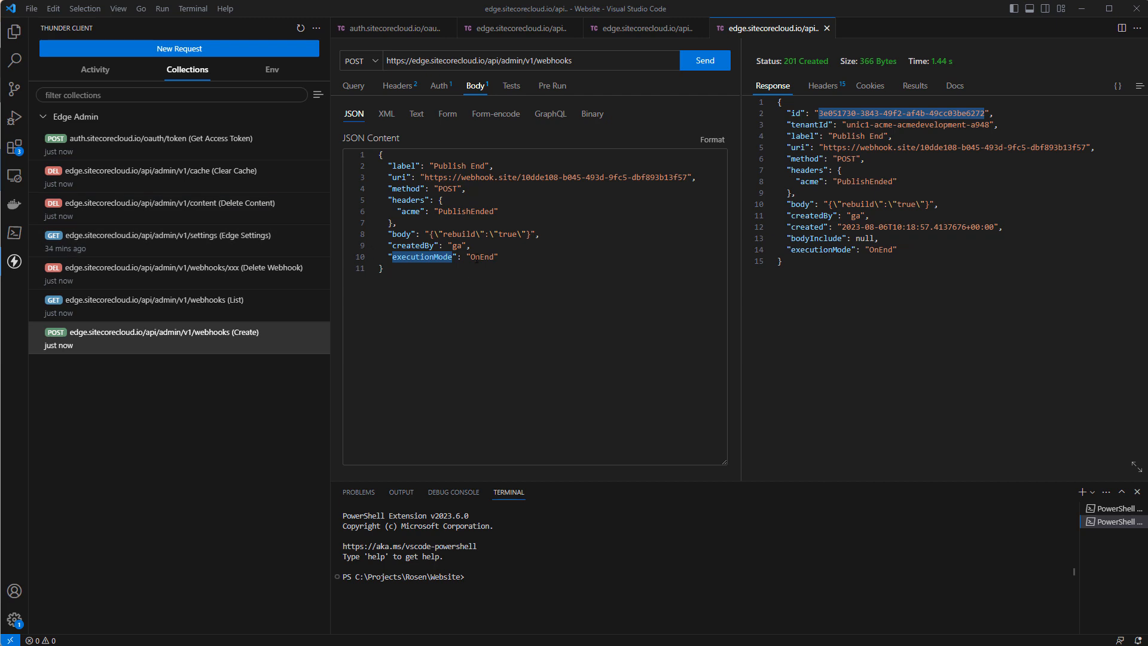
{"action": "double_click", "coordinate": [480, 257]}
{"action": "type", "text": "OnUpdate"}
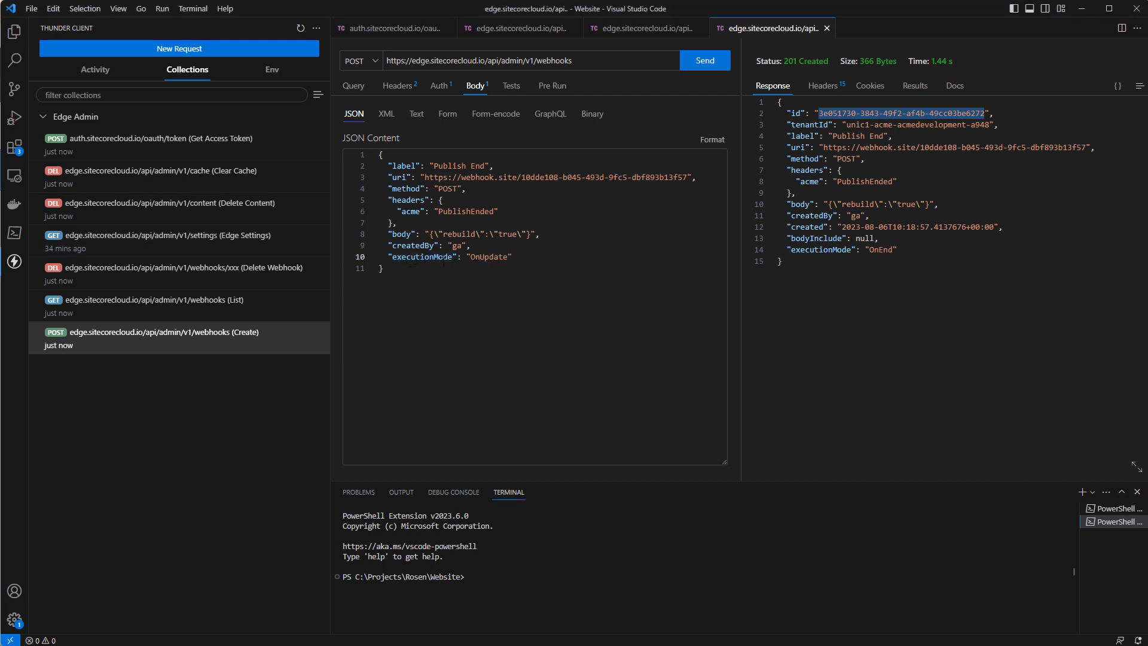
Delete the "body" line from the Create request's JSON content.
{"action": "left_click", "coordinate": [540, 234]}
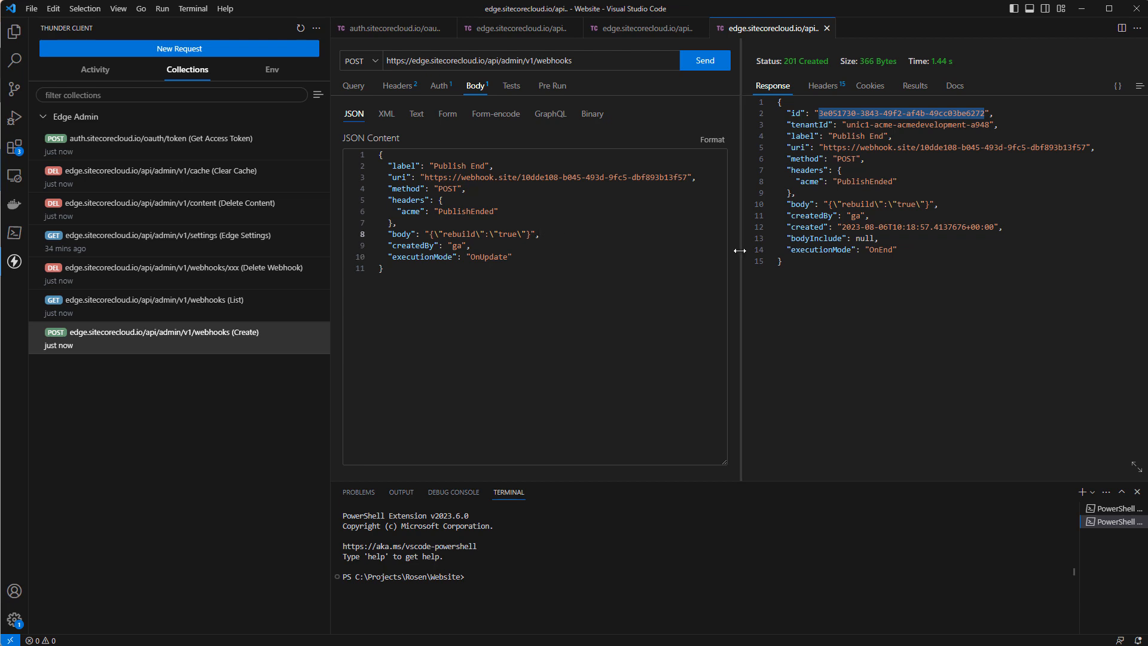
{"action": "key", "text": "shift+Home"}
{"action": "key", "text": "BackSpace"}
{"action": "key", "text": "BackSpace"}
{"action": "key", "text": "BackSpace"}
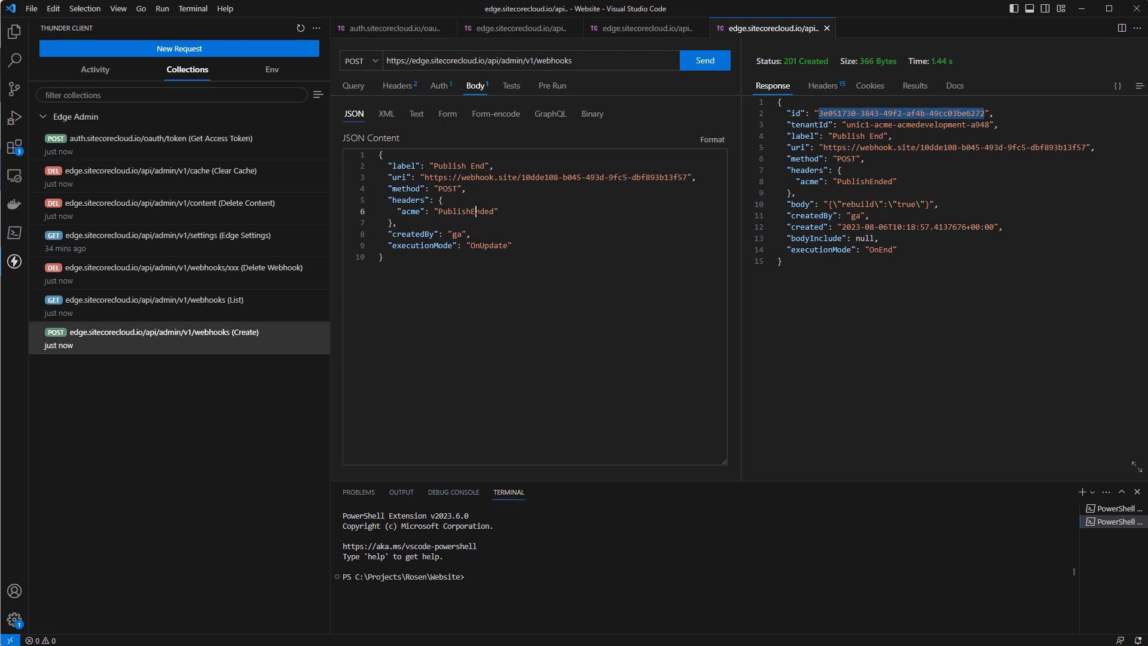
Set the acme header value in the JSON body to "ContentUpdate".
{"action": "double_click", "coordinate": [477, 211]}
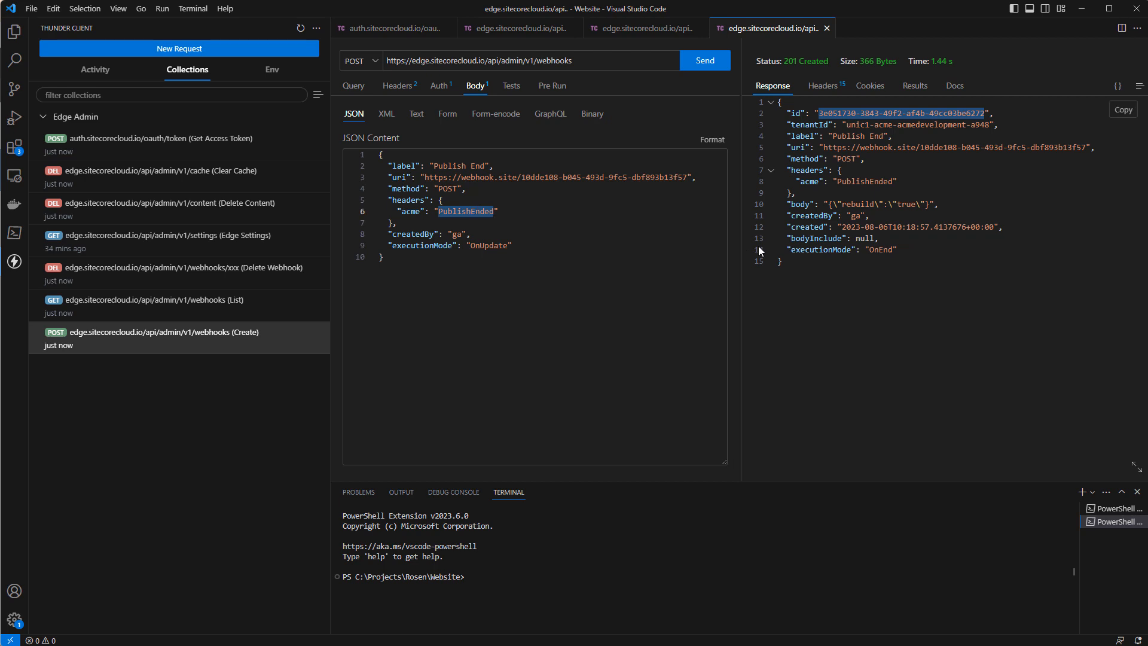
{"action": "type", "text": "ContentUpdate"}
Set the webhook label to "ContentUpdate" and send the Create request.
{"action": "double_click", "coordinate": [440, 166]}
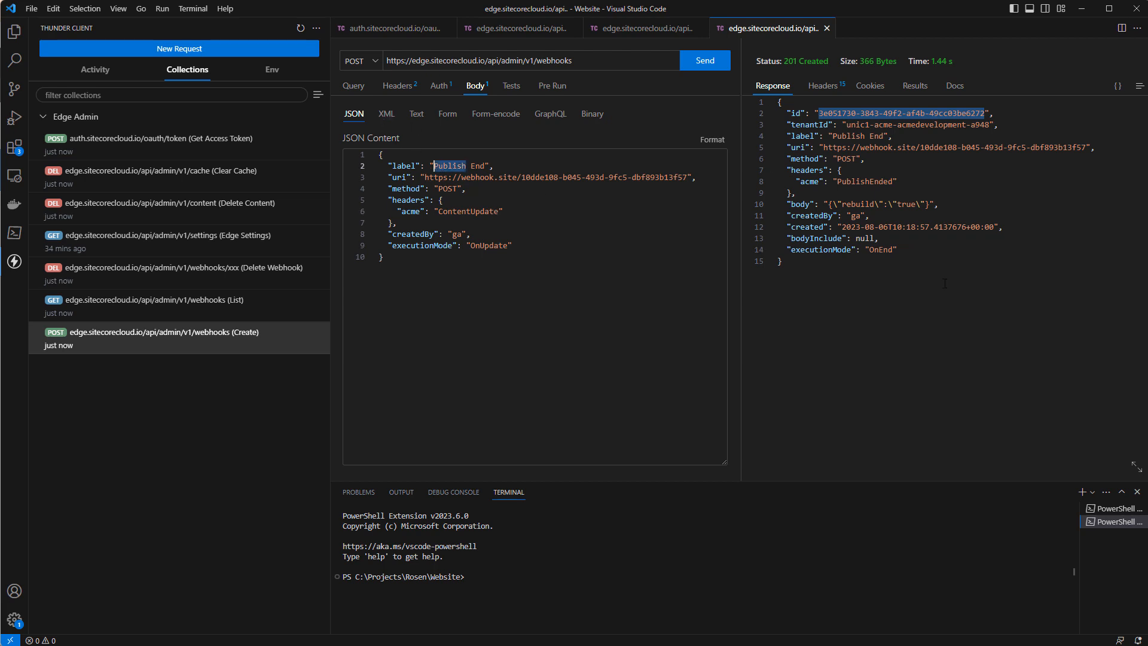
{"action": "key", "text": "ctrl+Right"}
{"action": "key", "text": "ctrl+Right"}
{"action": "key", "text": "ctrl+shift+Left"}
{"action": "key", "text": "ctrl+shift+Left"}
{"action": "type", "text": "Co"}
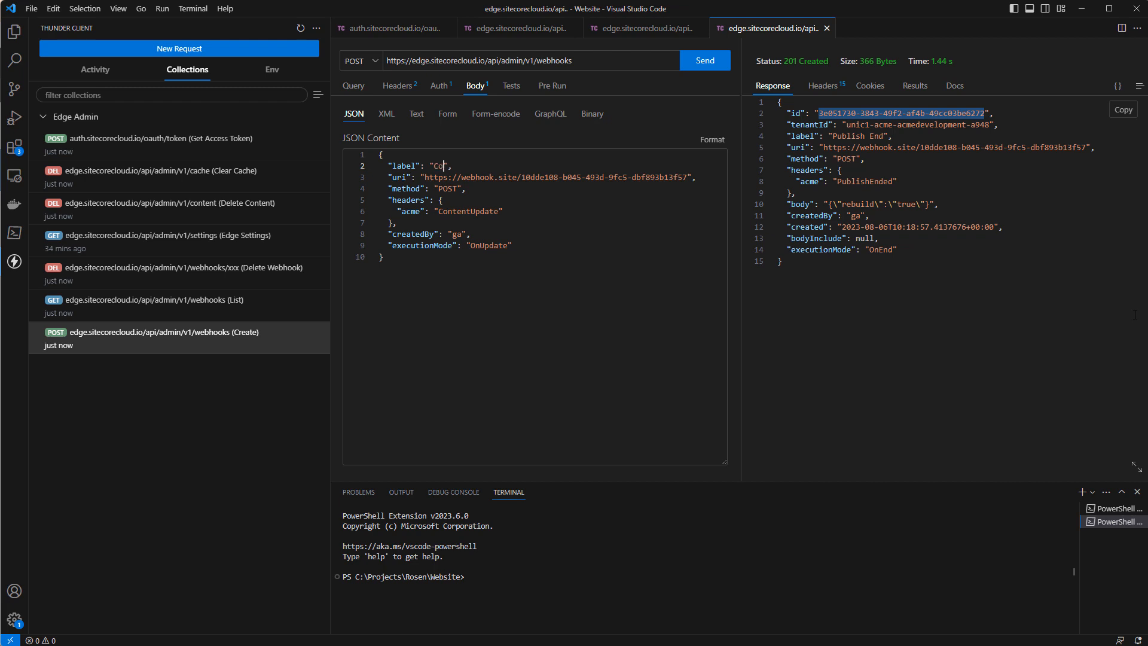
{"action": "type", "text": "ntentUpdate"}
{"action": "left_click", "coordinate": [566, 260]}
{"action": "left_click", "coordinate": [701, 63]}
{"action": "left_click", "coordinate": [701, 63]}
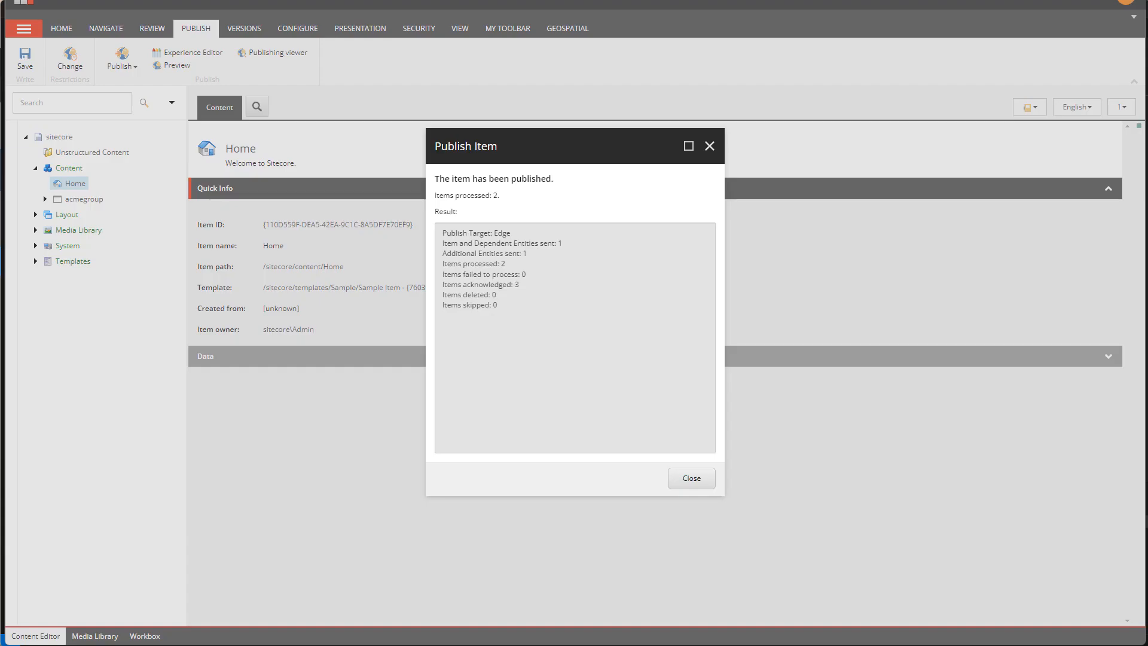
In the Sitecore Content Editor, close the finished publish dialog and open the Site Grouping item under acme's Settings.
{"action": "left_click", "coordinate": [689, 479]}
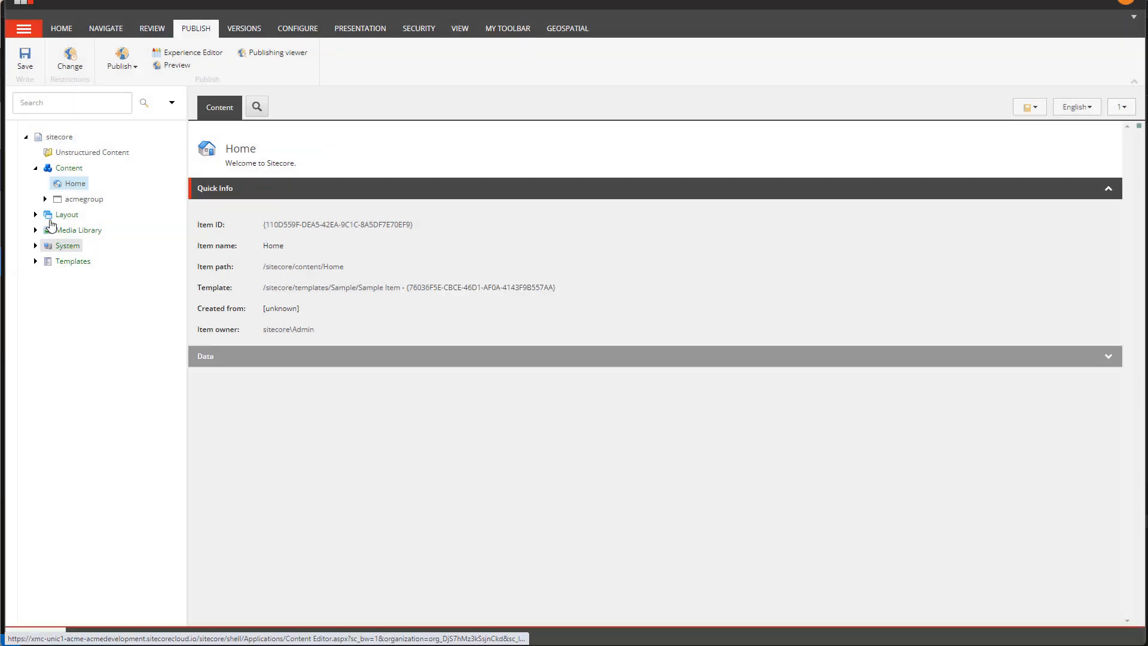
{"action": "left_click", "coordinate": [45, 199]}
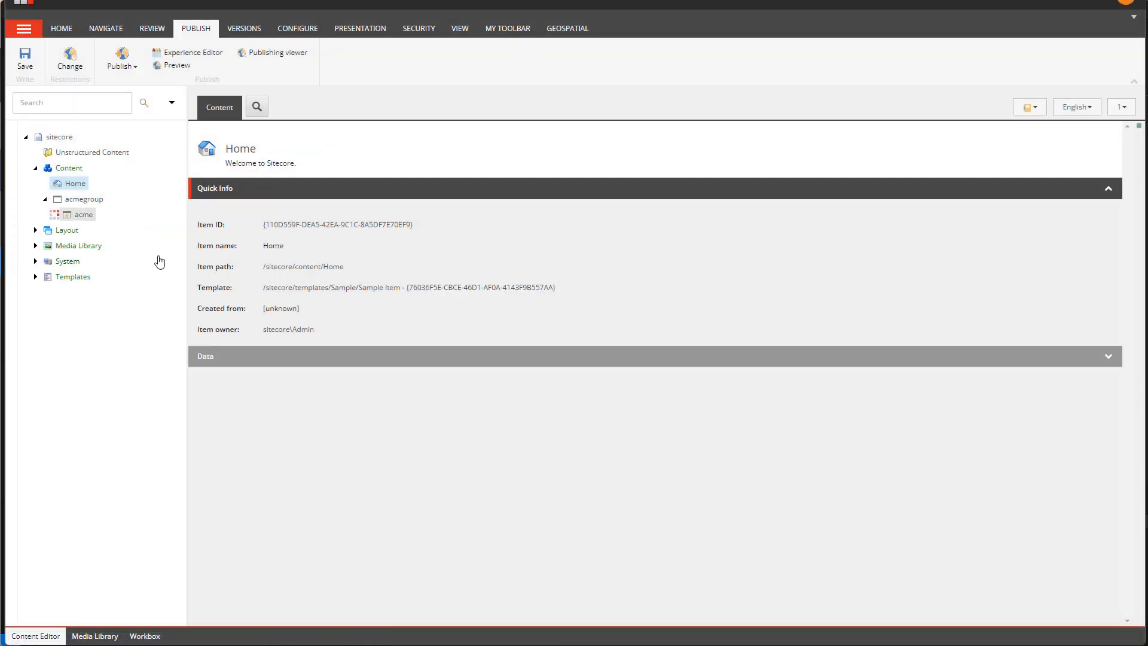
{"action": "left_click", "coordinate": [64, 308]}
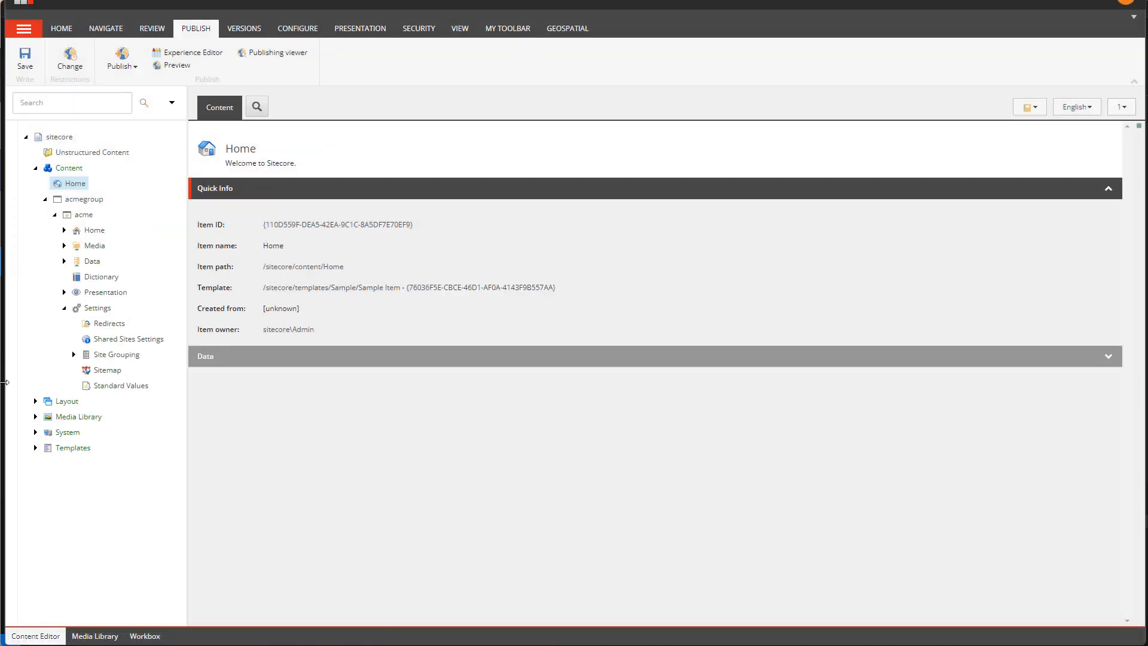
{"action": "left_click", "coordinate": [102, 355]}
Publish the Site Grouping item with its subitems to the Edge target using Republish, and close the result dialog.
{"action": "left_click", "coordinate": [122, 62]}
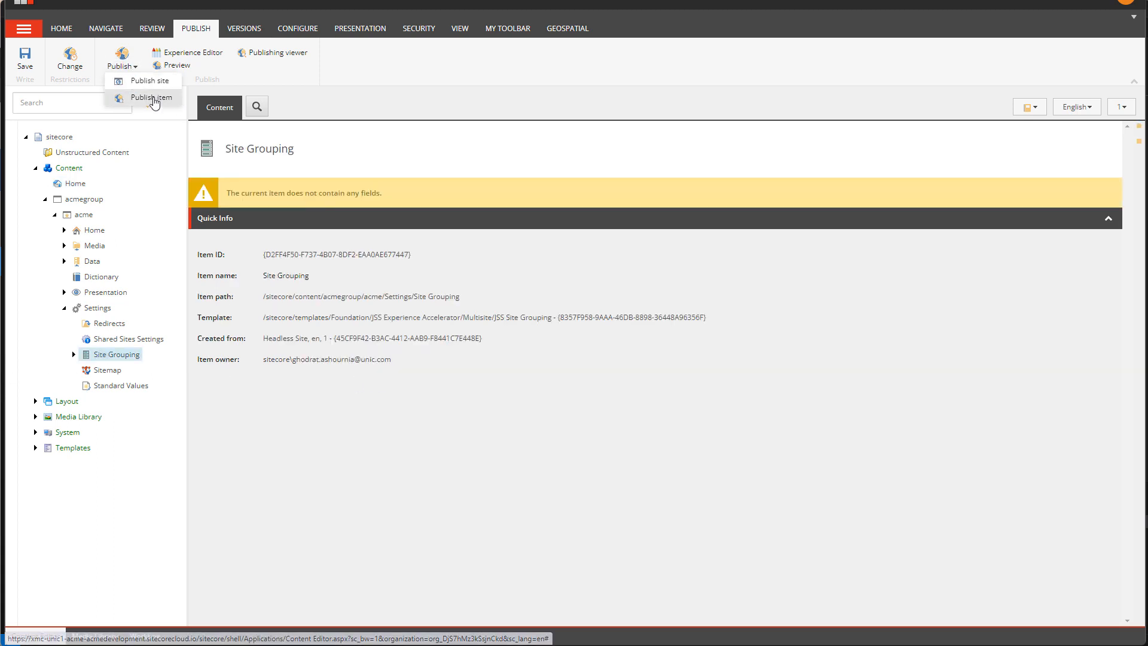
{"action": "left_click", "coordinate": [151, 97]}
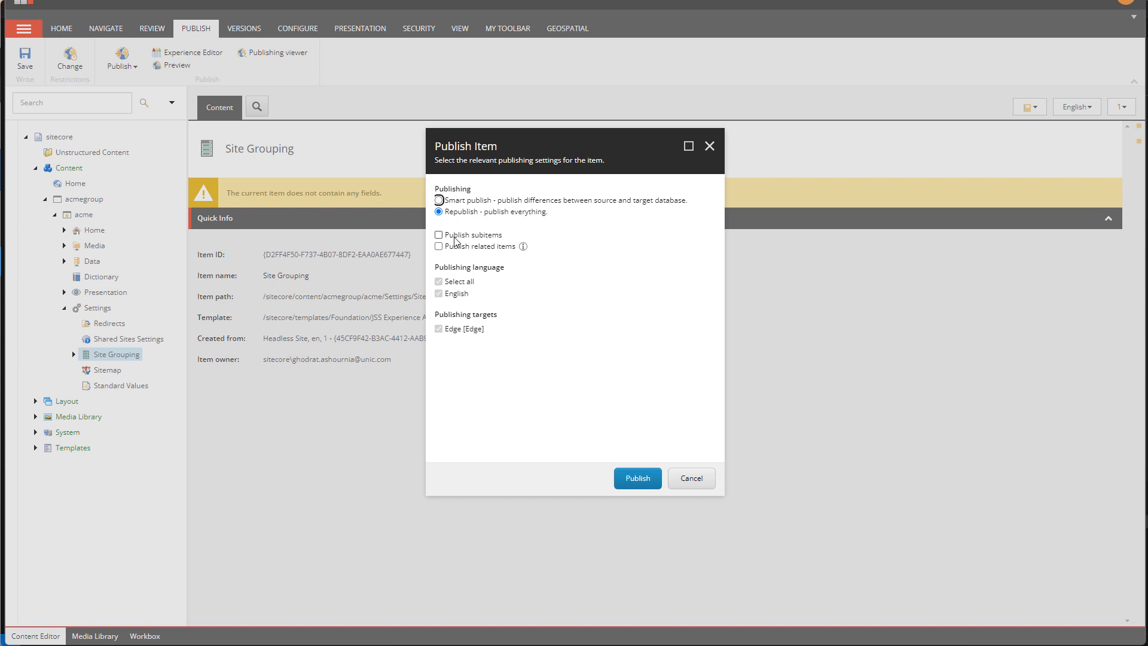
{"action": "left_click", "coordinate": [455, 239]}
{"action": "left_click", "coordinate": [637, 478]}
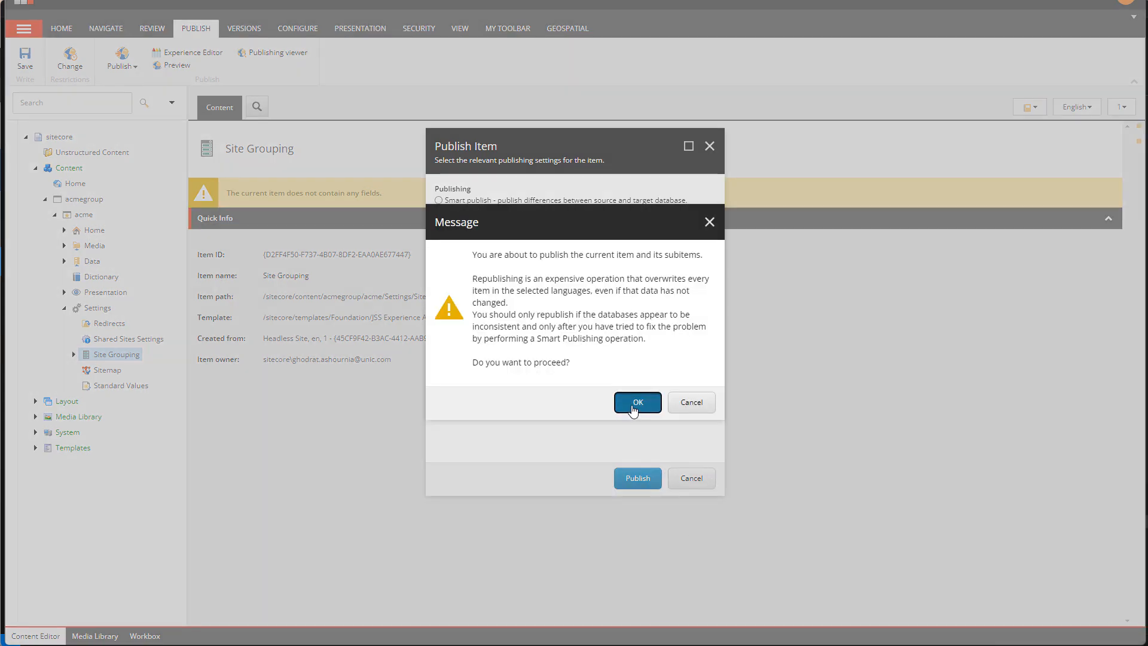
{"action": "left_click", "coordinate": [634, 407]}
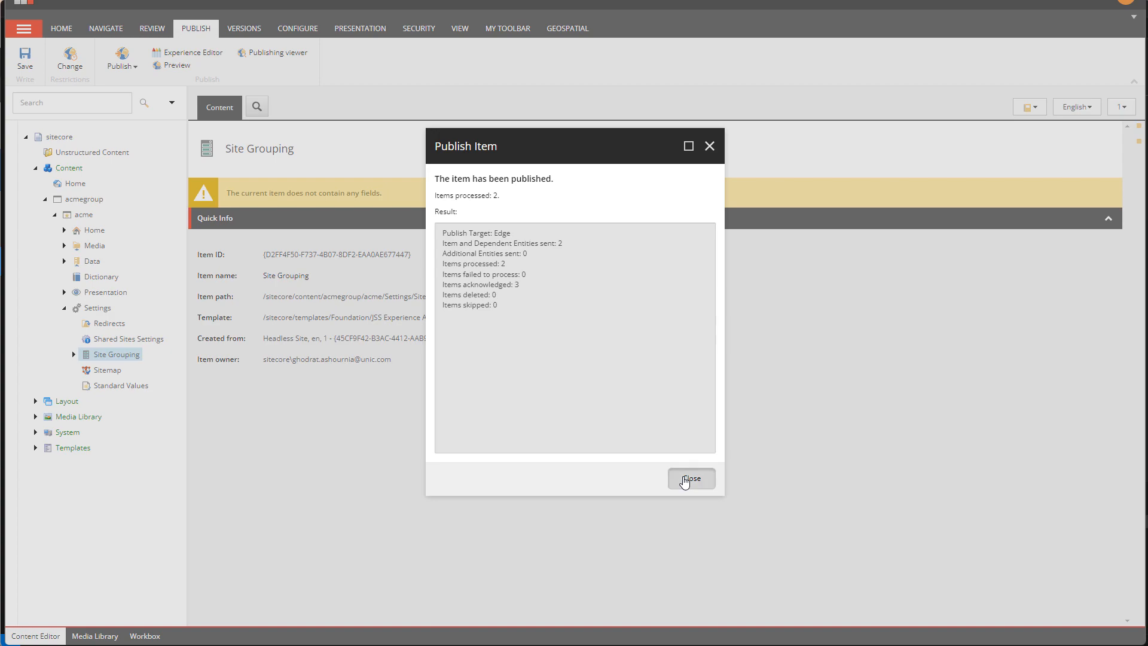
{"action": "left_click", "coordinate": [687, 479]}
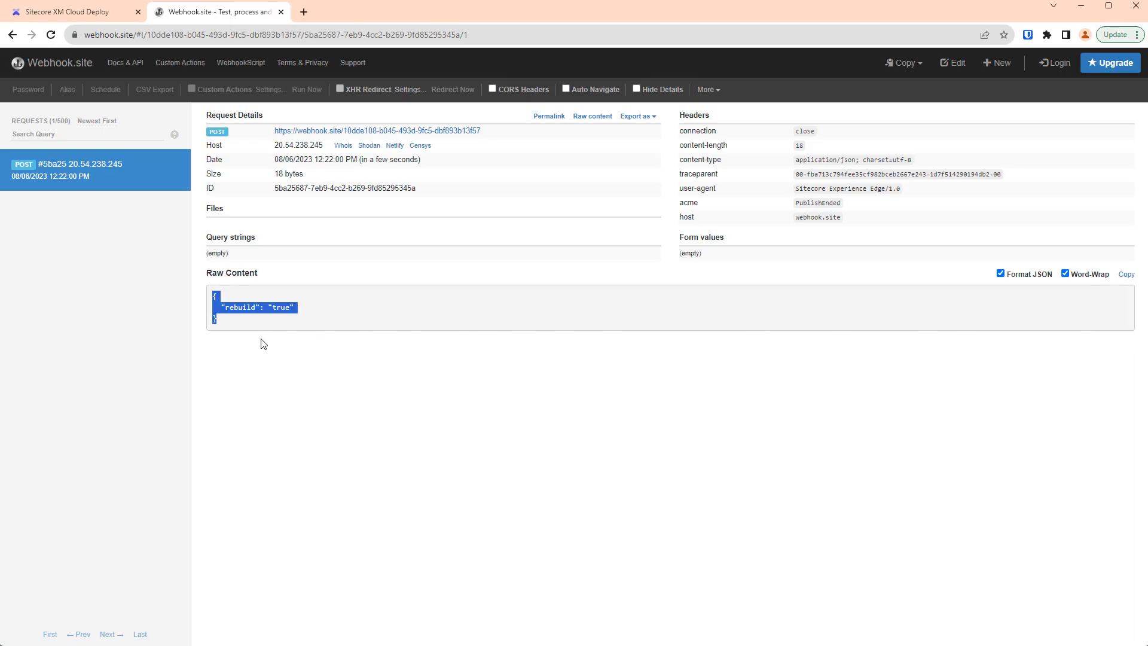
In Webhook.site, delete the old request and compare the headers and content of the newly received PublishEnded and ContentUpdate requests.
{"action": "left_click", "coordinate": [180, 173]}
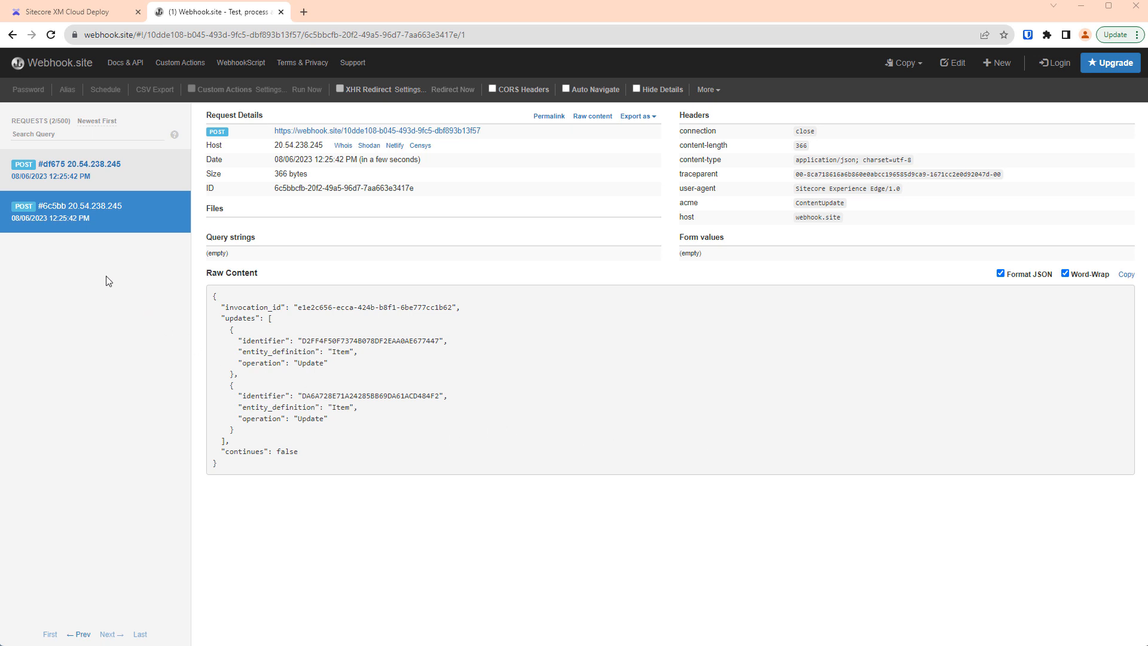
{"action": "left_click", "coordinate": [96, 177]}
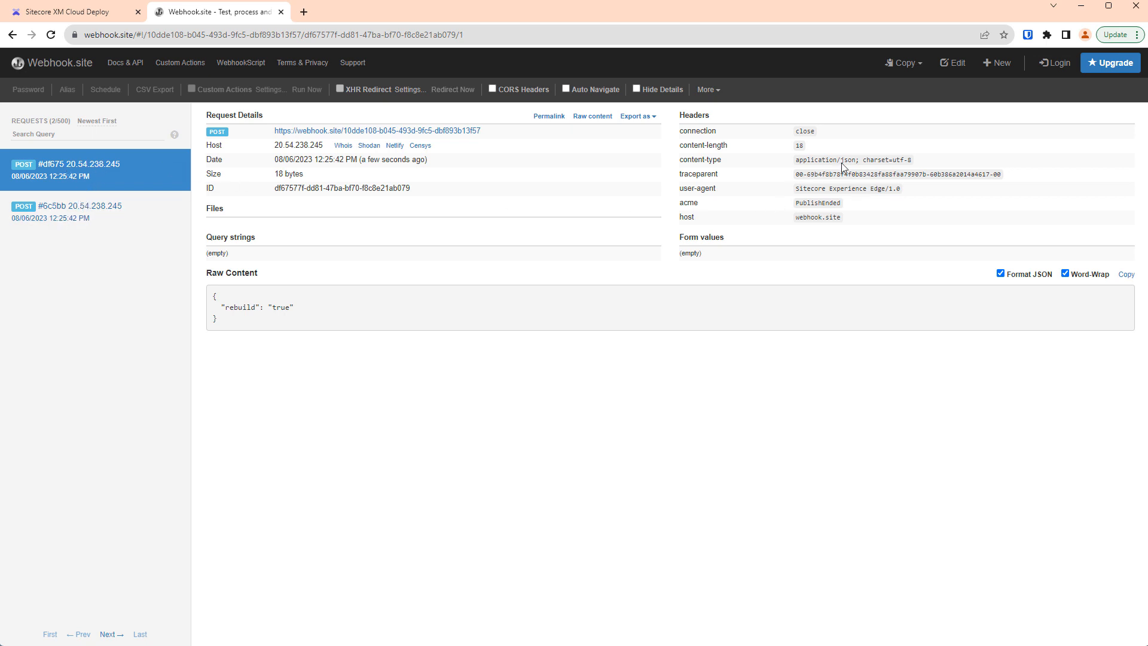
{"action": "left_click", "coordinate": [63, 207]}
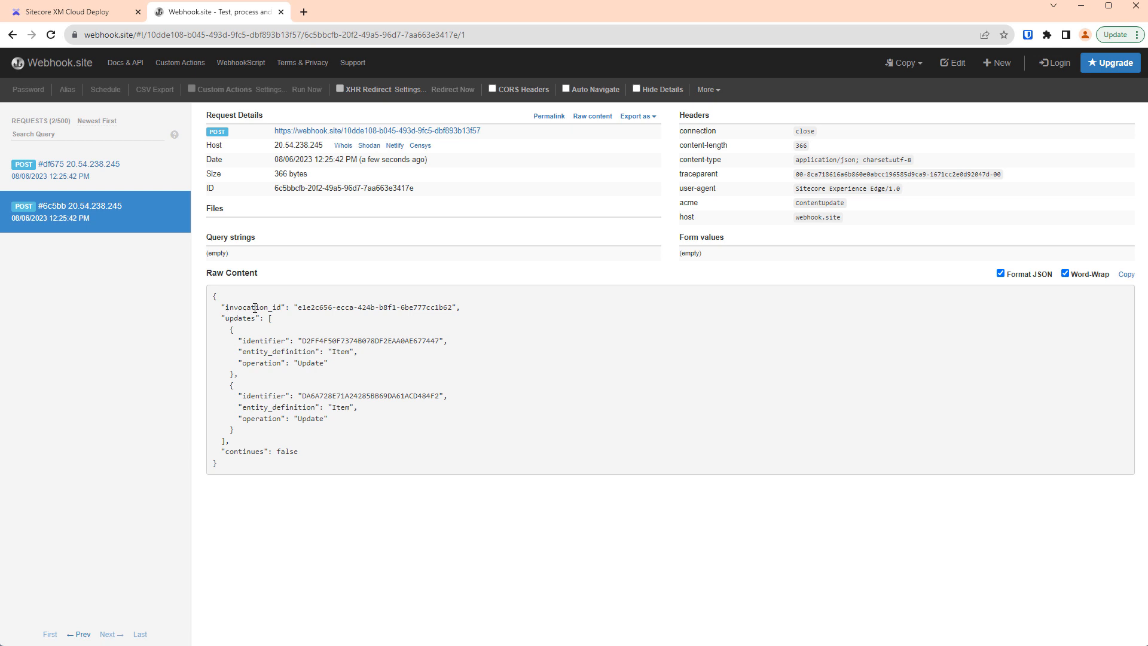
{"action": "double_click", "coordinate": [819, 203]}
Copy the first updated identifier from the ContentUpdate request and search for it in the Content Editor, closing the results after checking.
{"action": "double_click", "coordinate": [355, 341]}
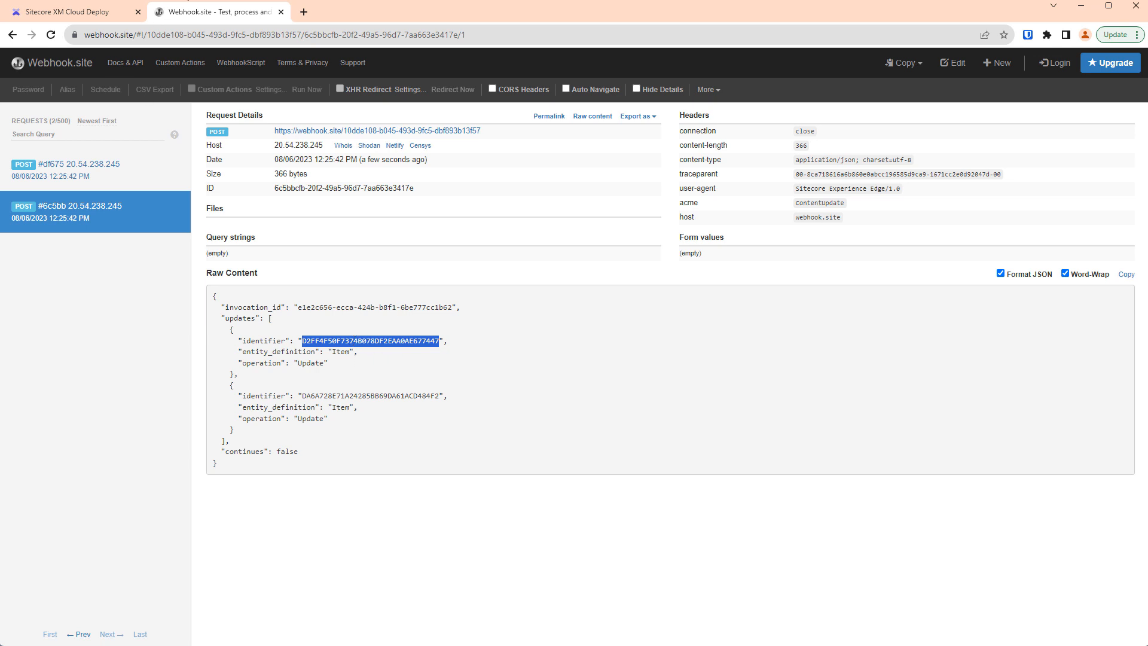
{"action": "key", "text": "alt+Tab"}
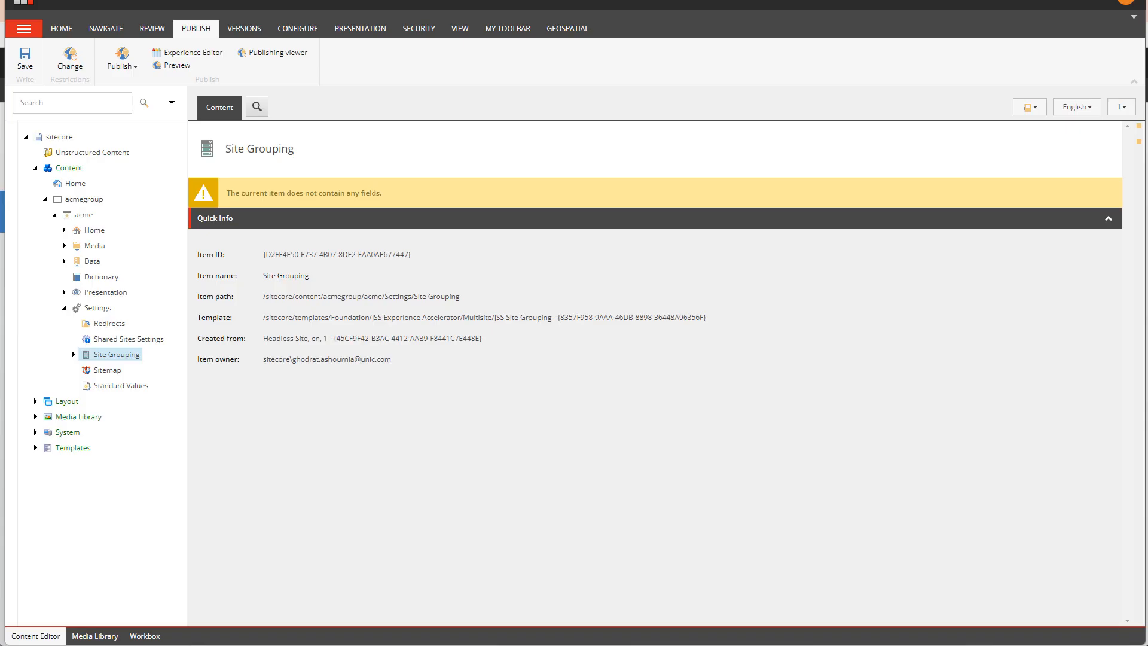
{"action": "left_click", "coordinate": [114, 107]}
{"action": "key", "text": "ctrl+v"}
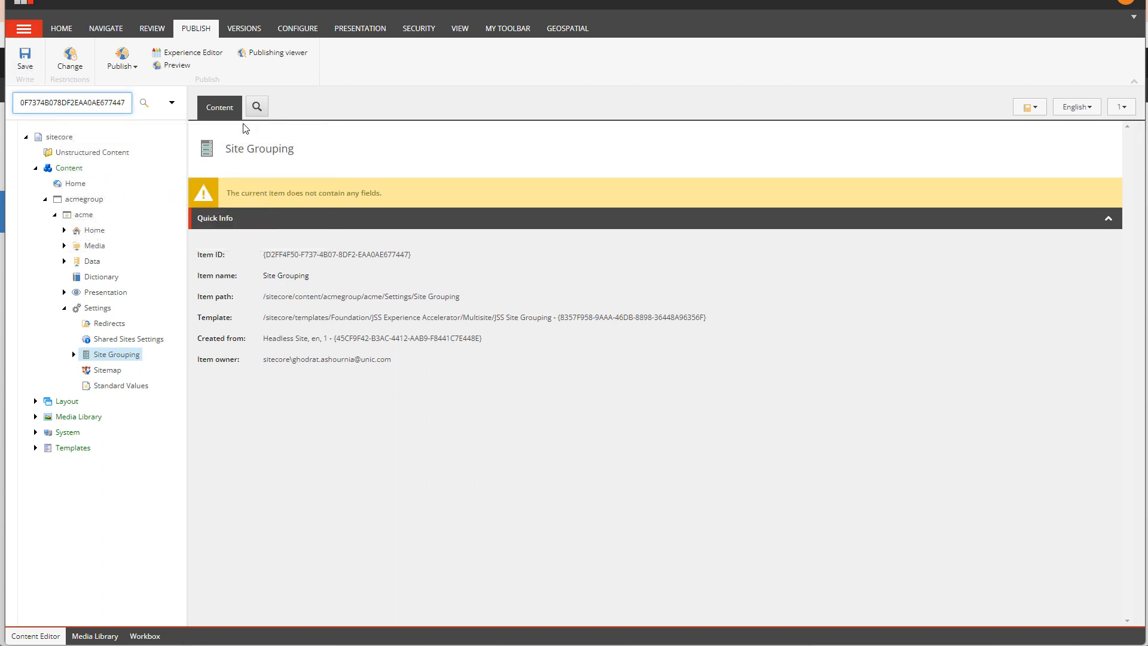
{"action": "key", "text": "Return"}
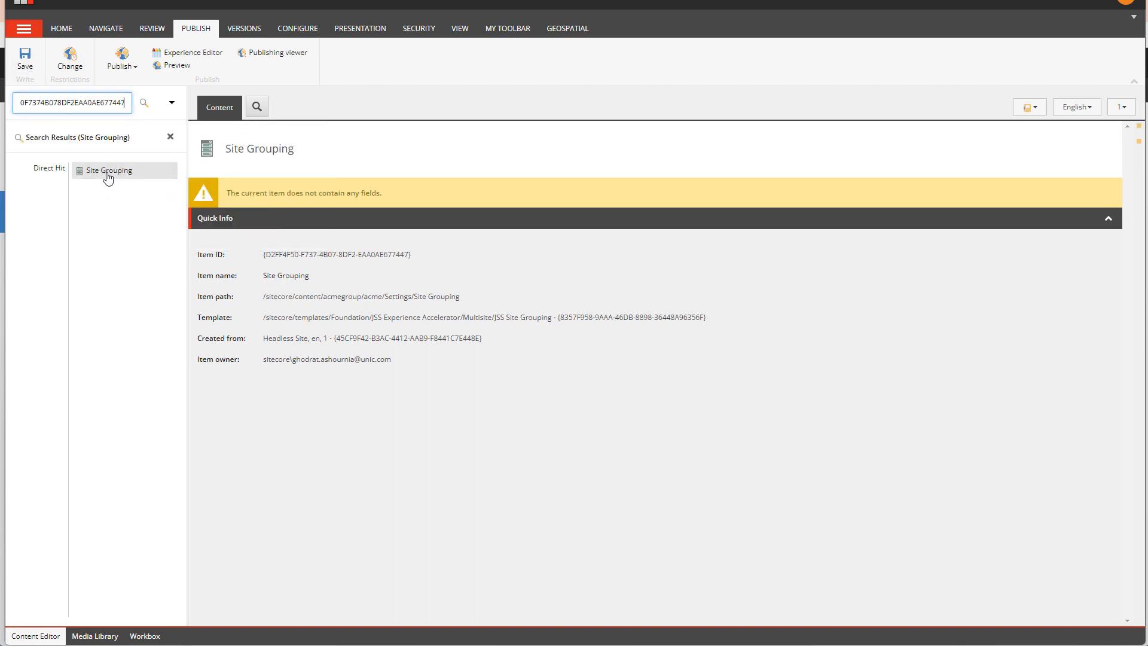
{"action": "left_click", "coordinate": [169, 136]}
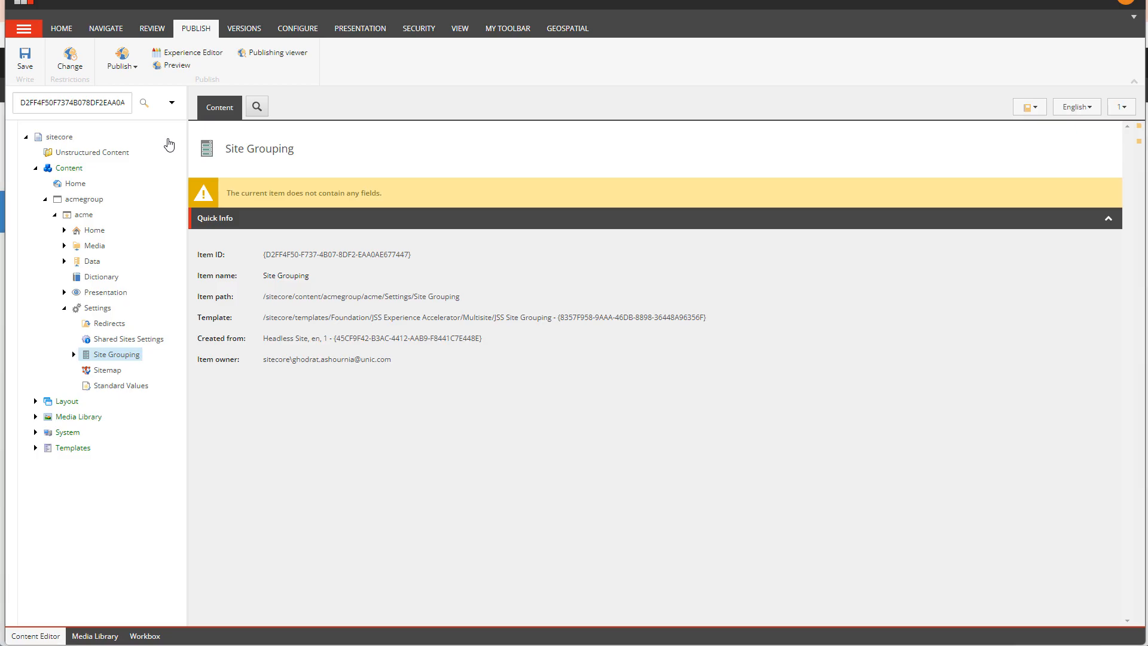
Copy the second updated identifier from the ContentUpdate request and look up its item in the Content Editor, closing the results after checking.
{"action": "key", "text": "alt+Tab"}
{"action": "left_click", "coordinate": [348, 392]}
{"action": "double_click", "coordinate": [348, 395]}
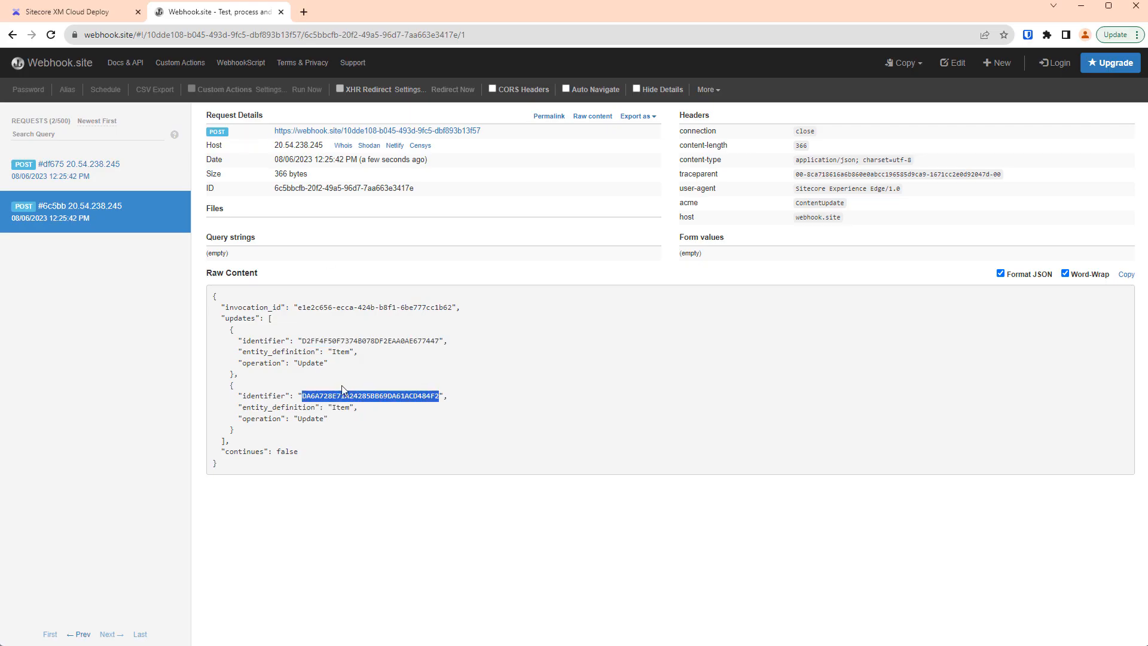
{"action": "key", "text": "alt+Tab"}
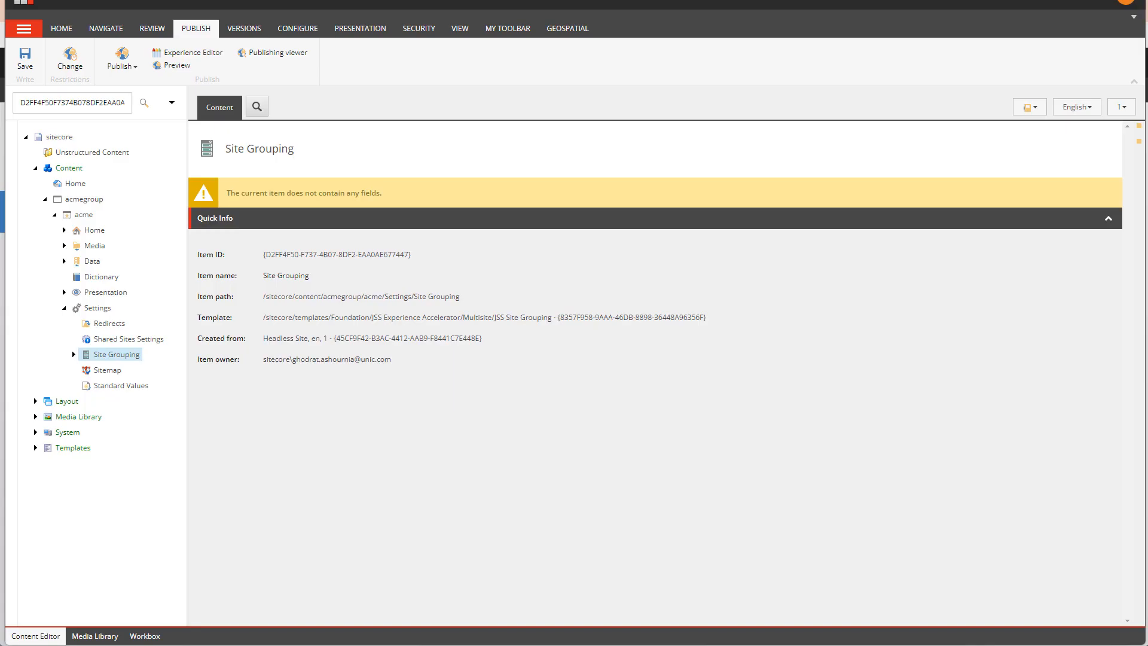
{"action": "left_click", "coordinate": [58, 101]}
{"action": "key", "text": "ctrl+v"}
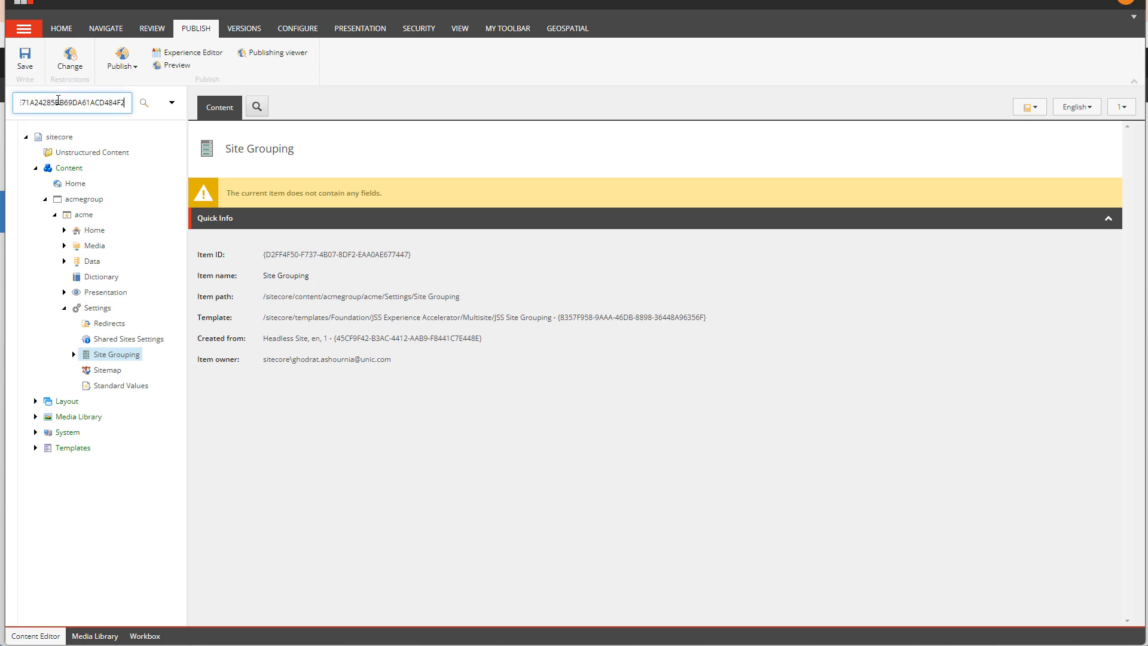
{"action": "key", "text": "Return"}
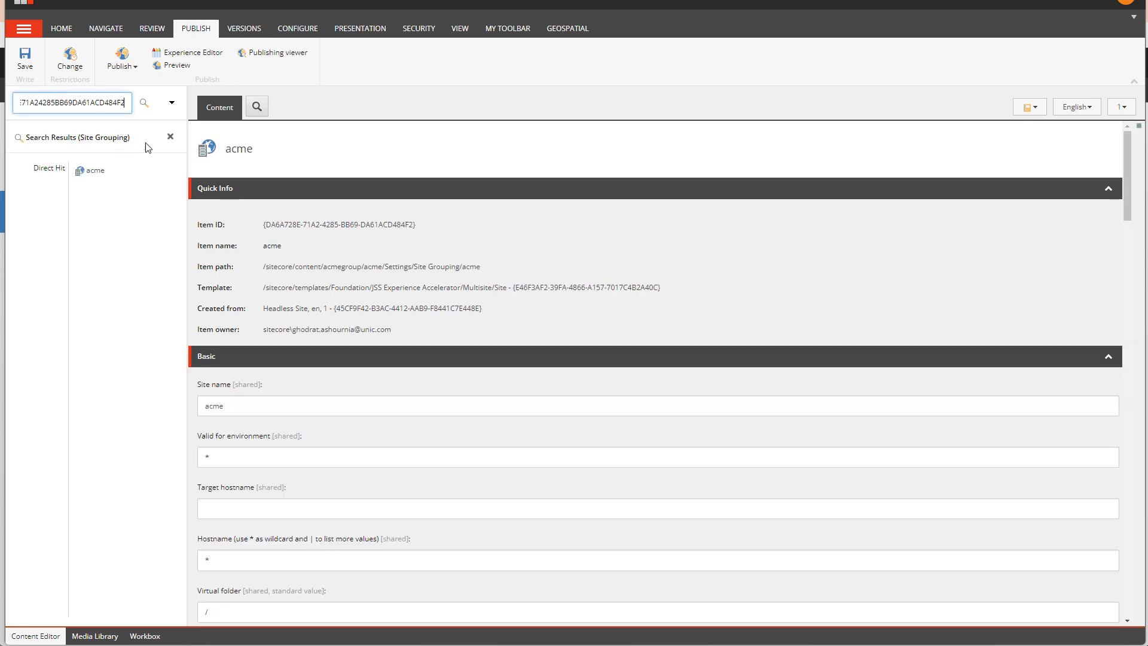
{"action": "left_click", "coordinate": [170, 137]}
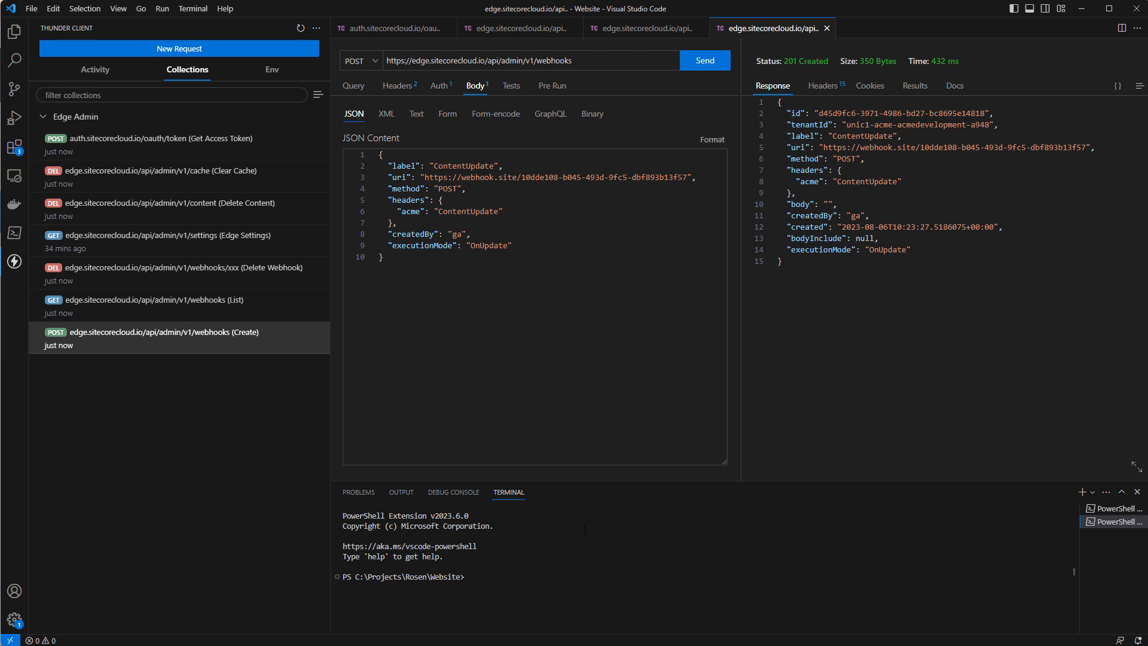
In Thunder Client, authorize the webhooks List request with the bearer access token and send it.
{"action": "left_click", "coordinate": [238, 306]}
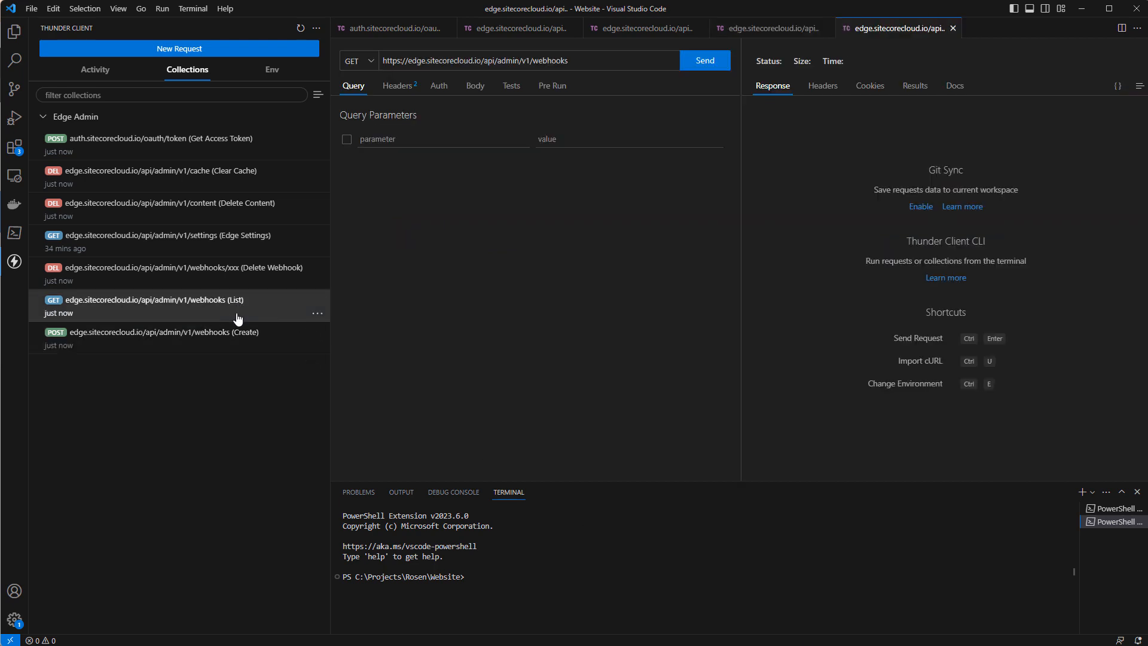
{"action": "left_click", "coordinate": [695, 67]}
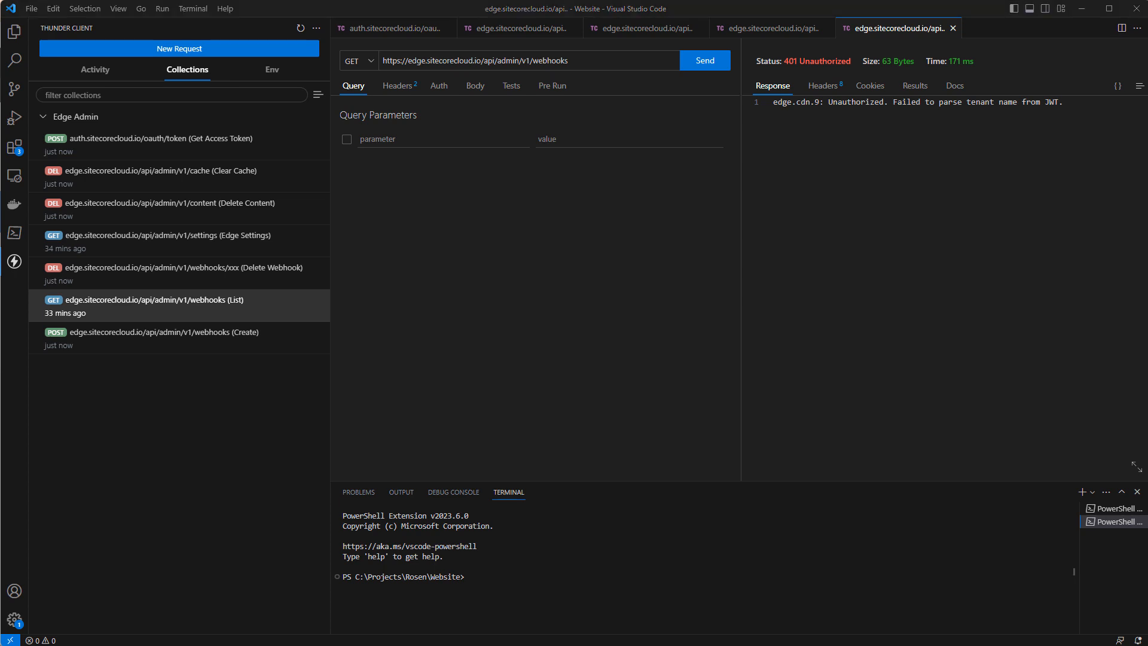
{"action": "left_click", "coordinate": [439, 85]}
{"action": "left_click", "coordinate": [423, 113]}
{"action": "left_click", "coordinate": [442, 174]}
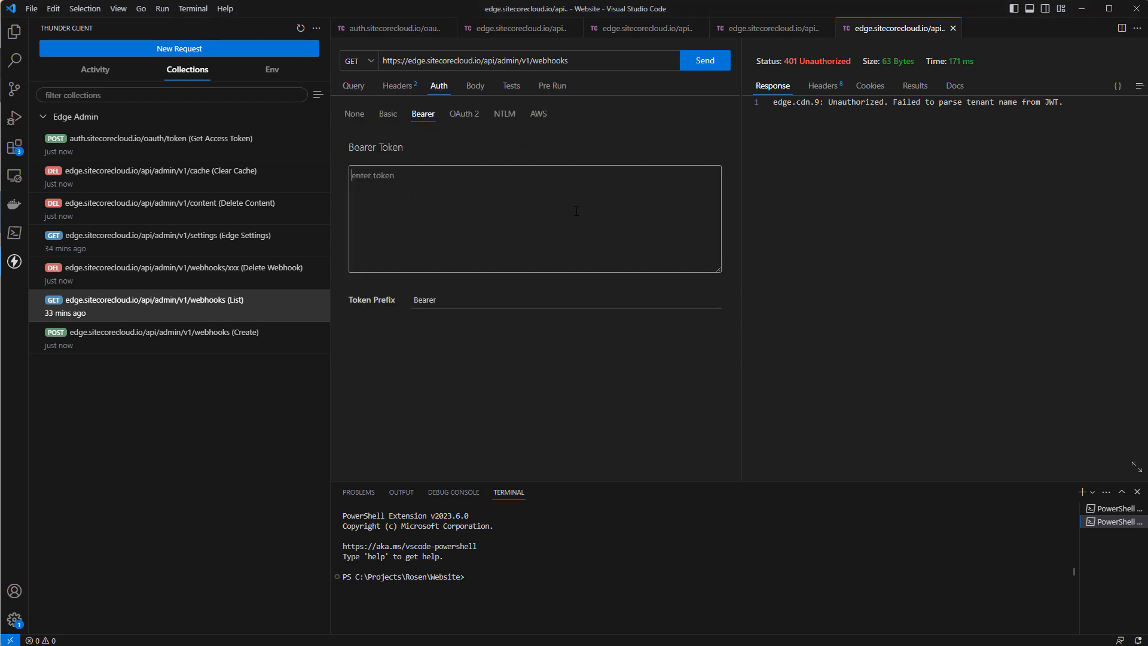
{"action": "key", "text": "ctrl+v"}
{"action": "left_click", "coordinate": [703, 58]}
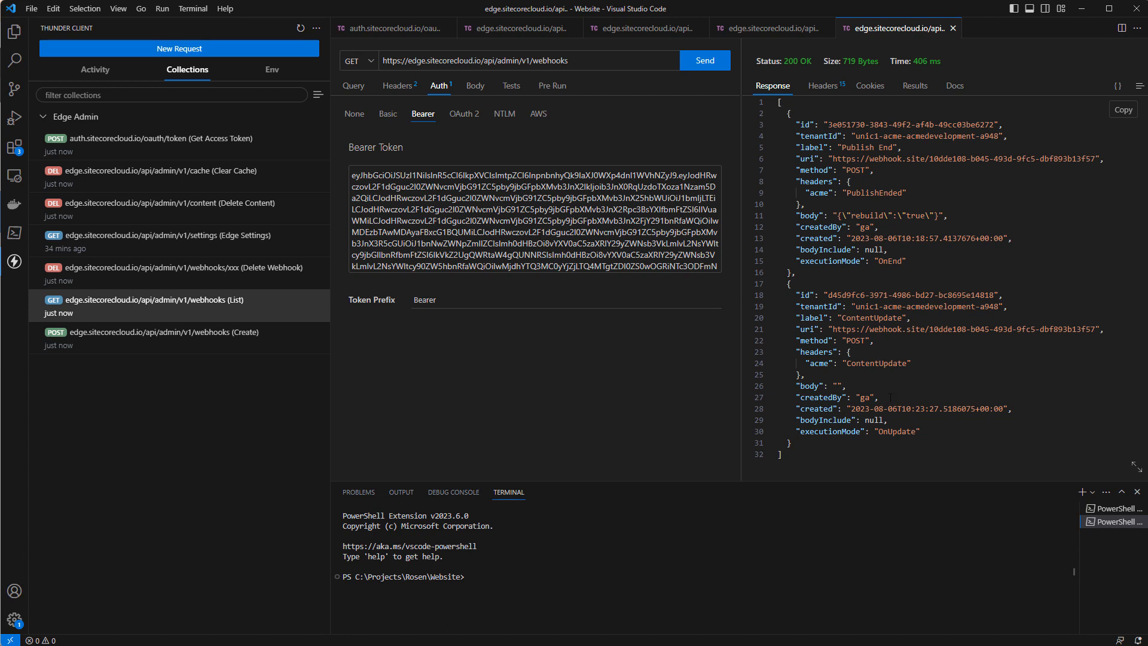
Compare the executionMode values of the ContentUpdate and Publish End webhooks in the List response.
{"action": "double_click", "coordinate": [845, 432]}
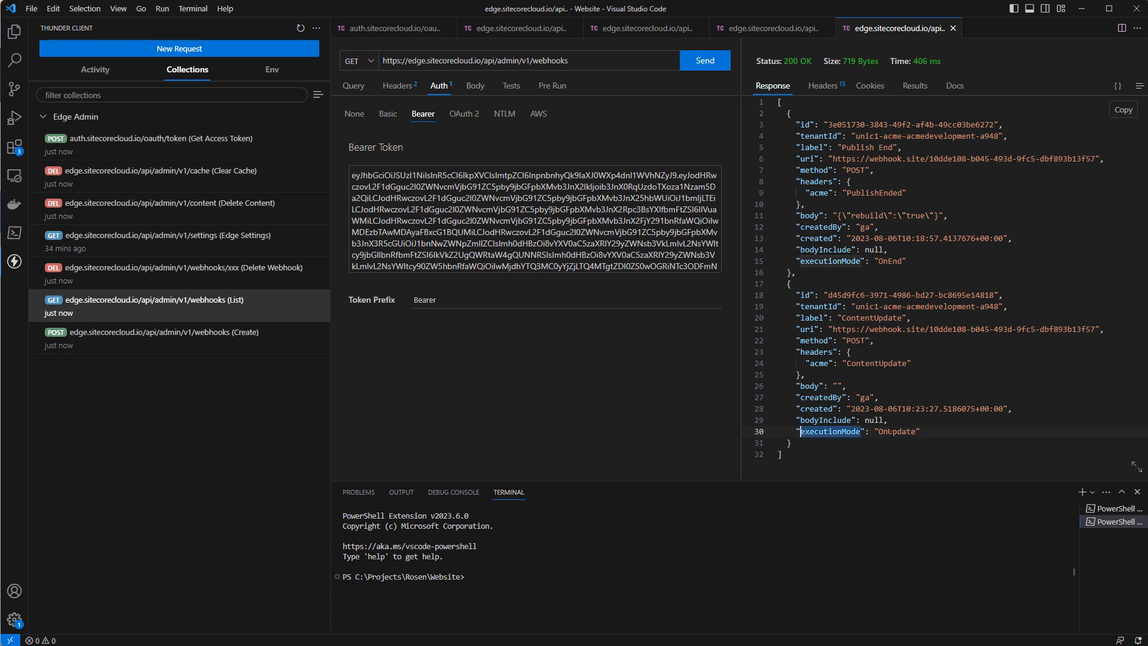
{"action": "double_click", "coordinate": [892, 432]}
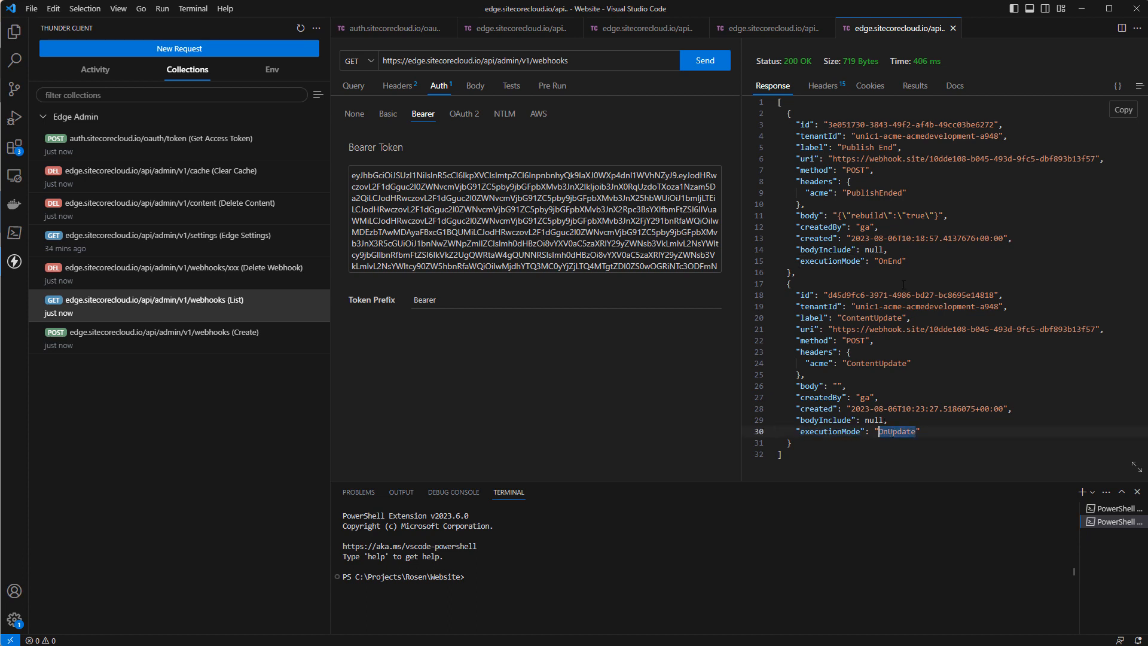
{"action": "double_click", "coordinate": [902, 262]}
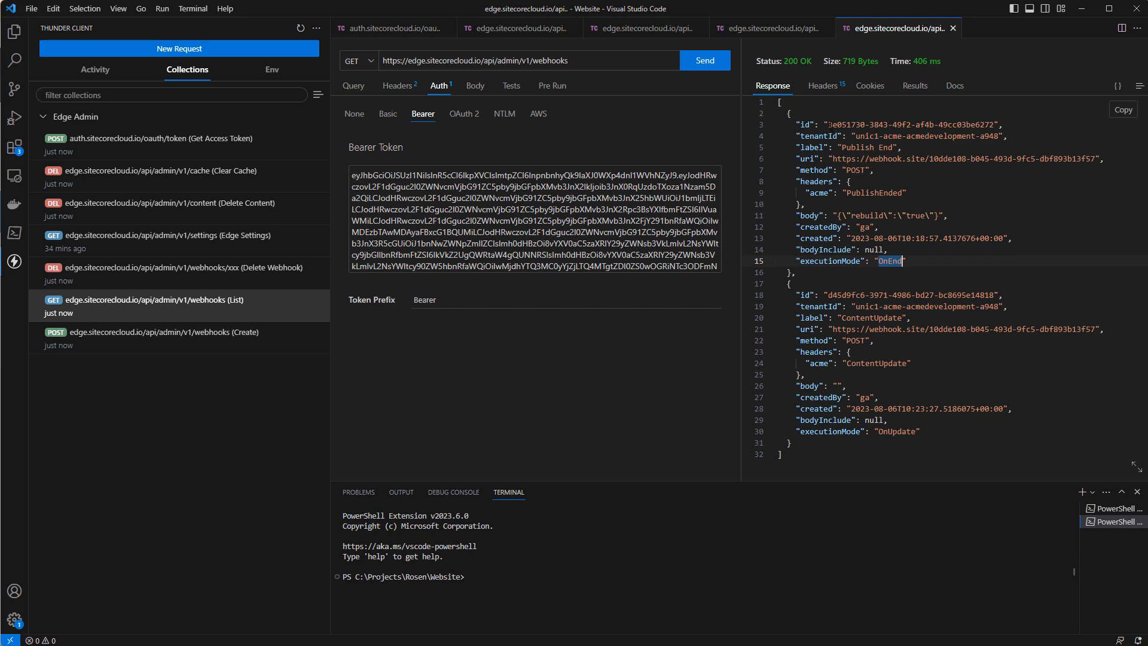
Copy the Publish End webhook's id from the List response and replace the id in the Delete Webhook request URL with it.
{"action": "left_click_drag", "start_coordinate": [827, 124], "coordinate": [995, 124]}
{"action": "key", "text": "ctrl+c"}
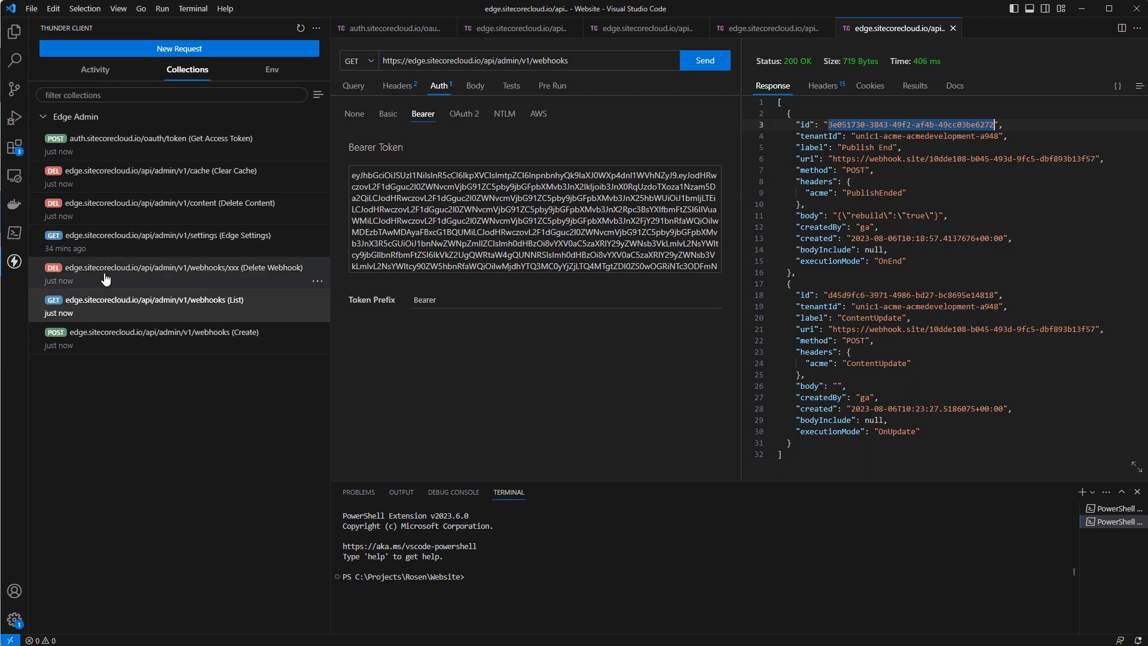
{"action": "left_click", "coordinate": [104, 281]}
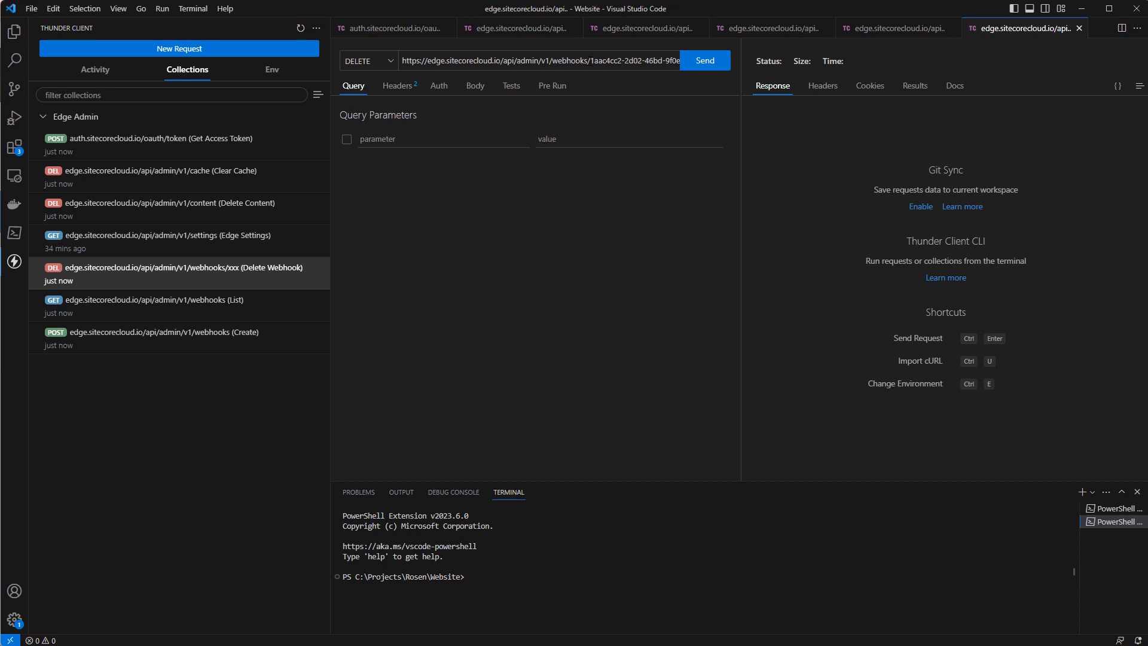
{"action": "left_click", "coordinate": [590, 60]}
{"action": "key", "text": "shift+End"}
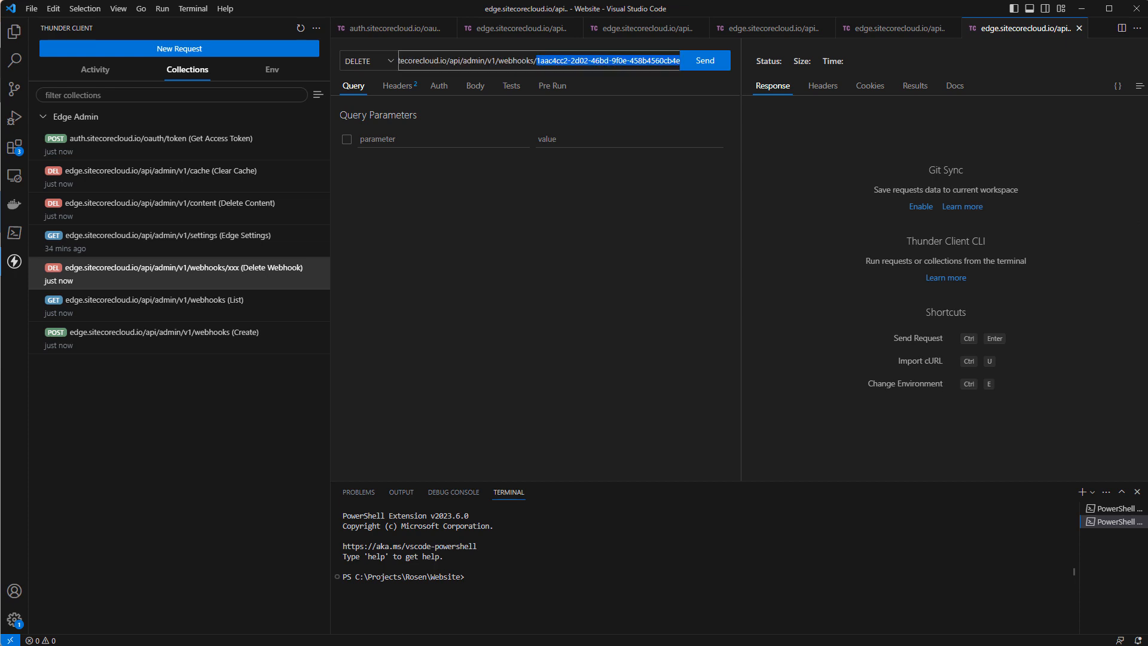
{"action": "key", "text": "ctrl+v"}
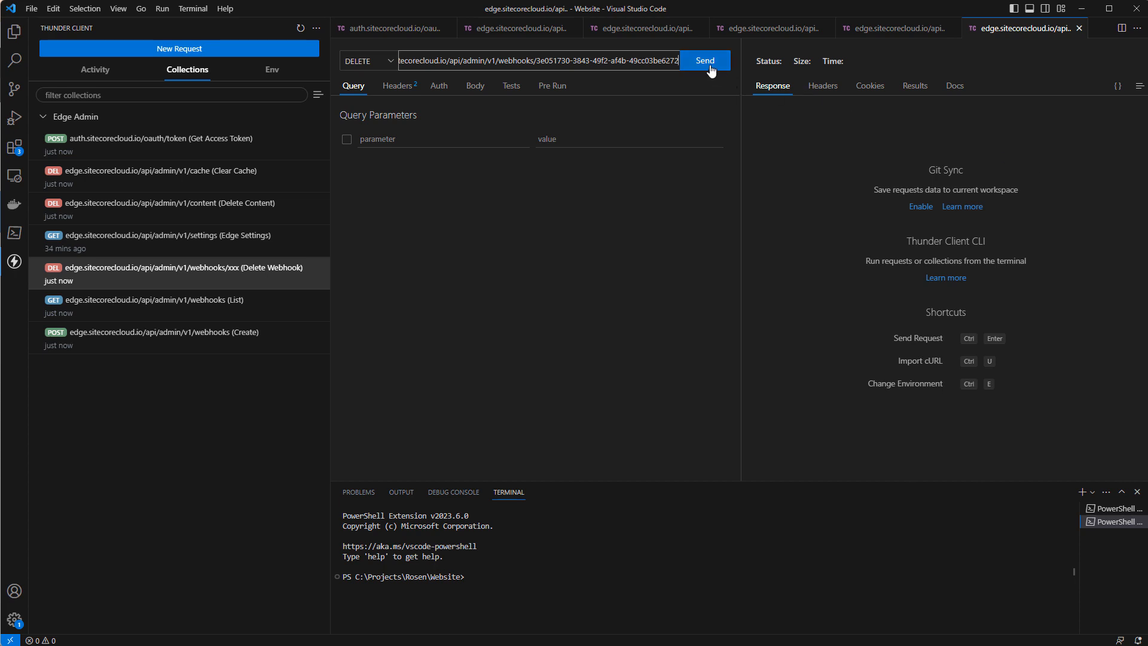
Send the Delete Webhook request with the bearer access token, and resend the List request to check the remaining webhooks.
{"action": "left_click", "coordinate": [438, 86]}
{"action": "left_click", "coordinate": [418, 116]}
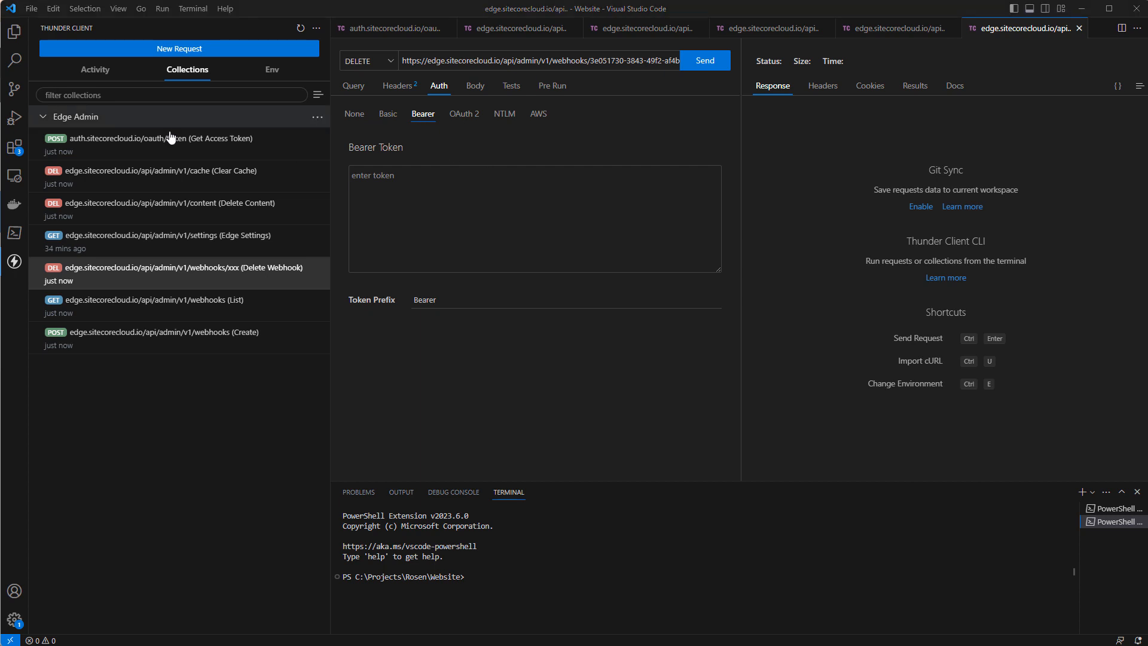
{"action": "left_click", "coordinate": [573, 212]}
{"action": "key", "text": "ctrl+v"}
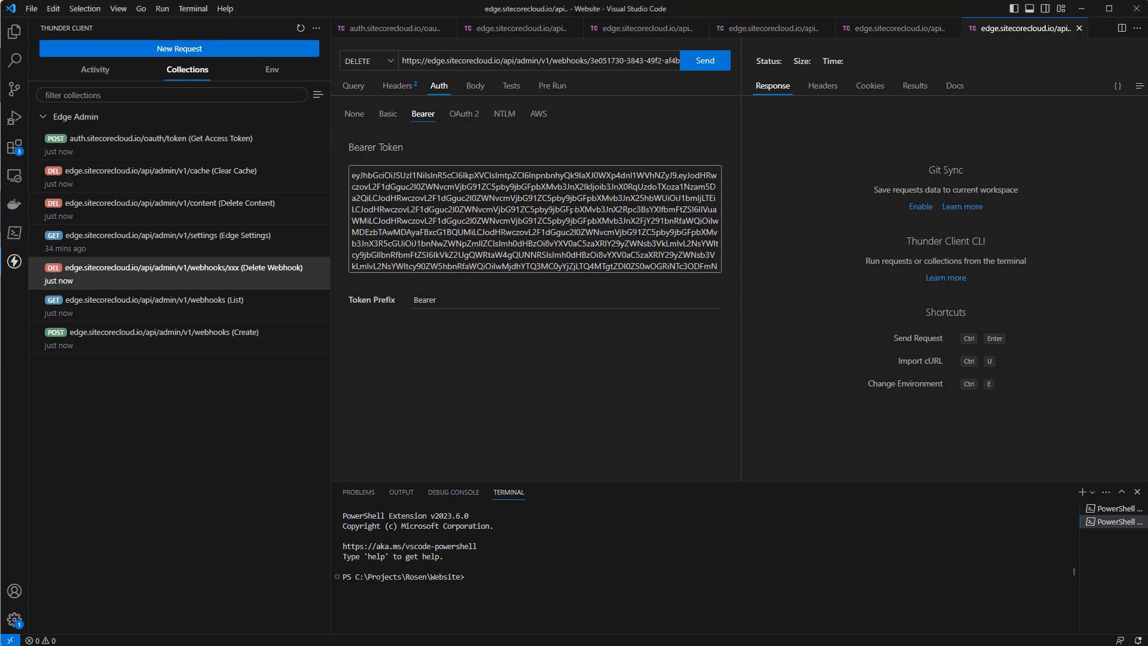
{"action": "left_click", "coordinate": [705, 61]}
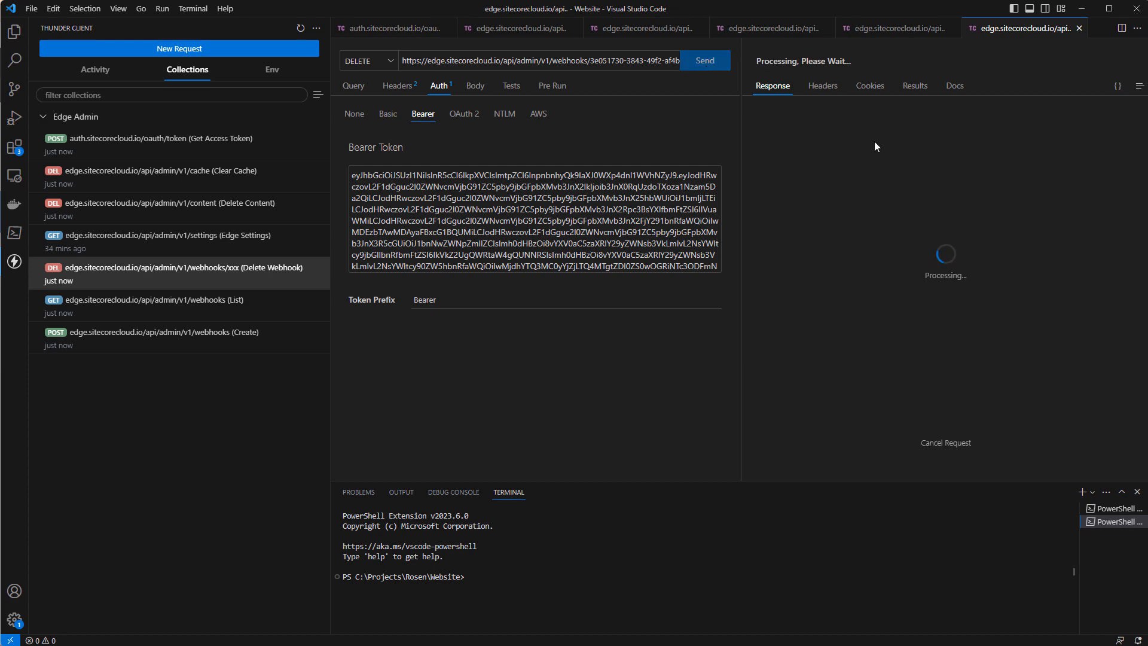
{"action": "left_click", "coordinate": [888, 28]}
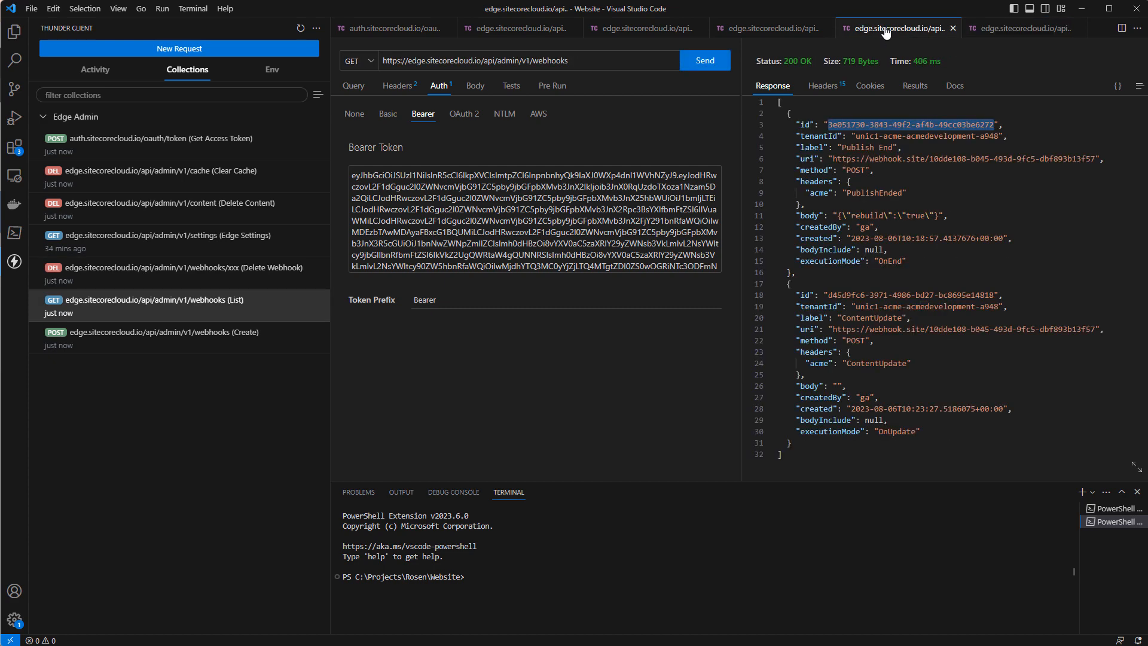
{"action": "left_click", "coordinate": [705, 61]}
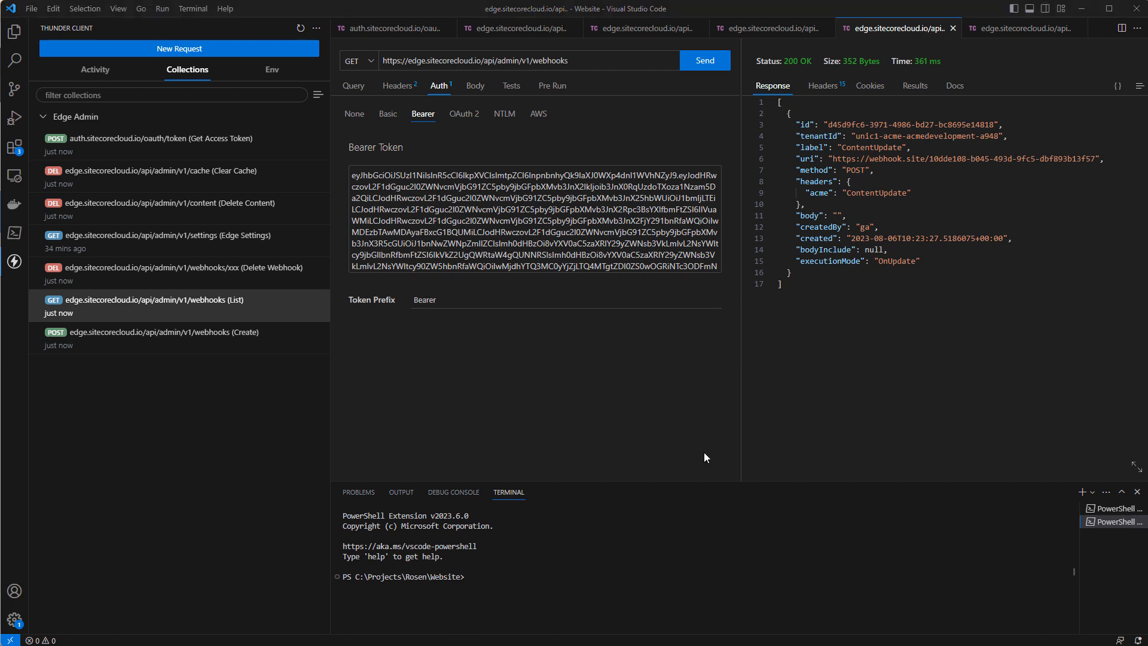
Replace the bearer token of the Edge Settings request with the current access token and send the request.
{"action": "left_click", "coordinate": [202, 252]}
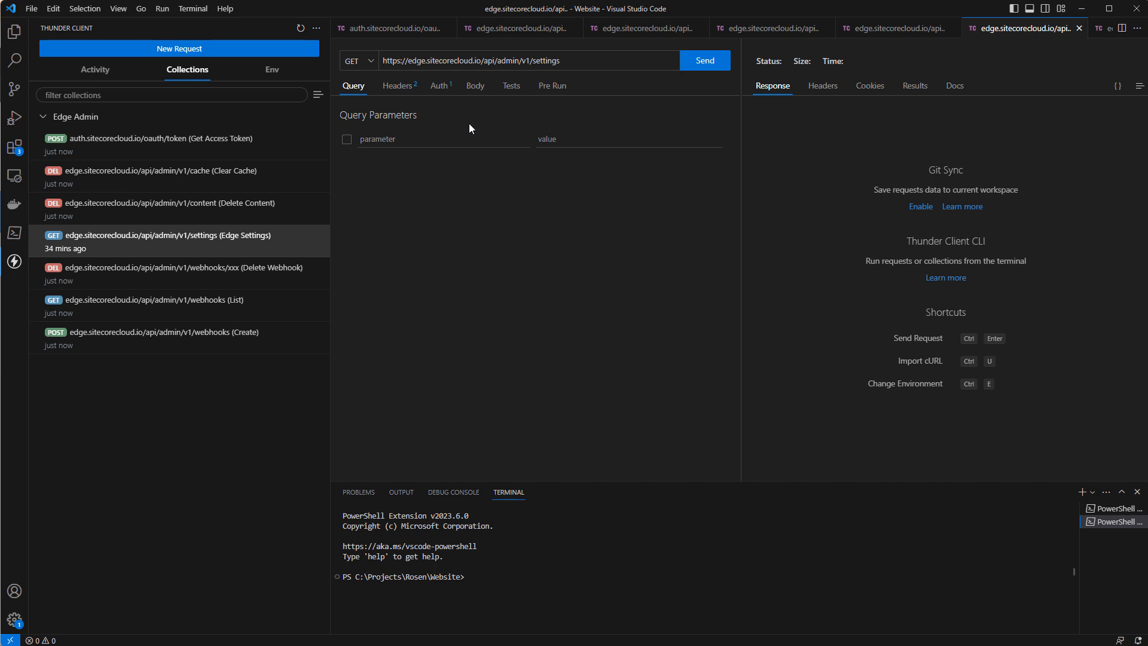
{"action": "left_click", "coordinate": [442, 91]}
{"action": "left_click", "coordinate": [452, 196]}
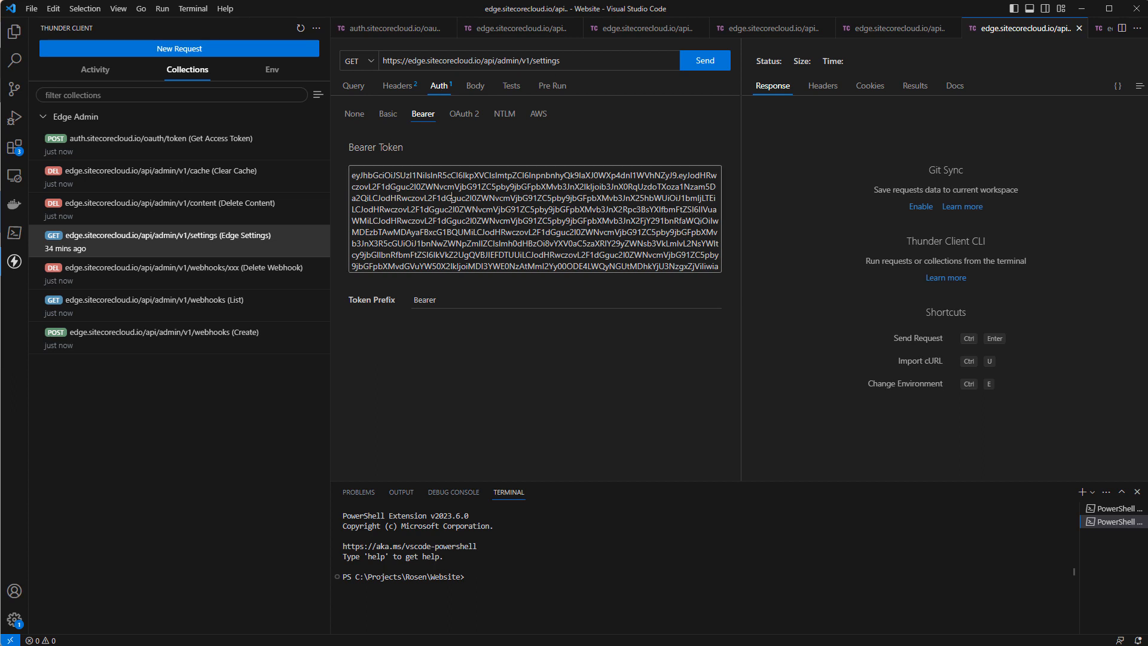
{"action": "key", "text": "ctrl+a"}
{"action": "key", "text": "ctrl+v"}
{"action": "left_click", "coordinate": [706, 62]}
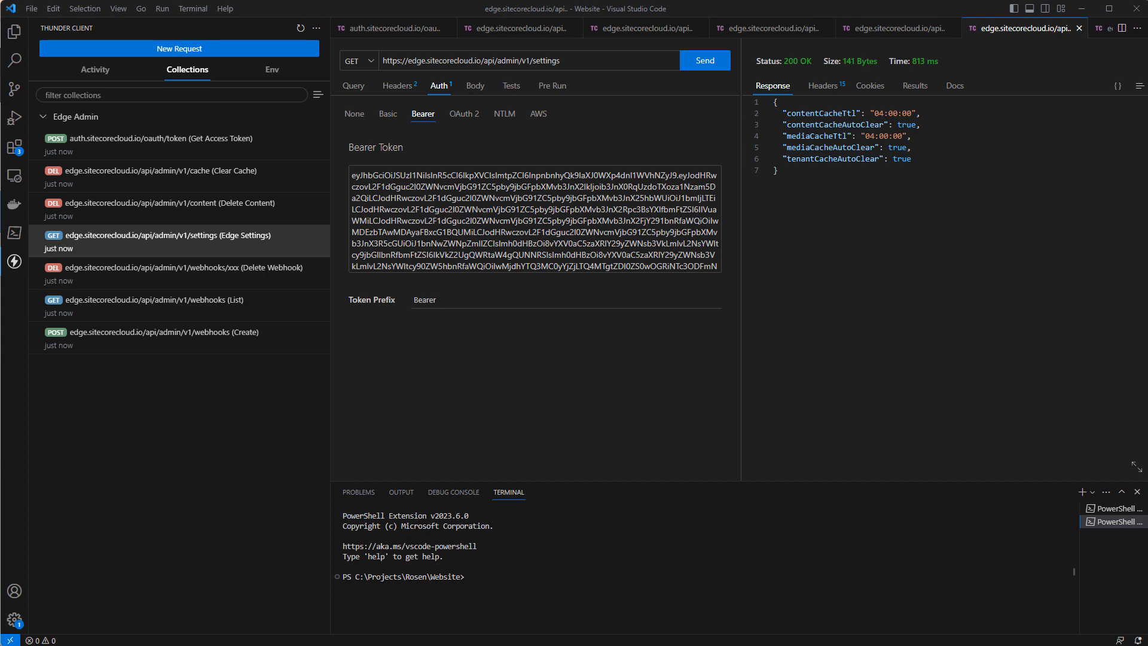
Switch to the Sitecore Admin API documentation, enlarge its window, and review the endpoints from ClearCacheForTenant through PatchSettings.
{"action": "left_click_drag", "start_coordinate": [0, 6], "coordinate": [515, 0]}
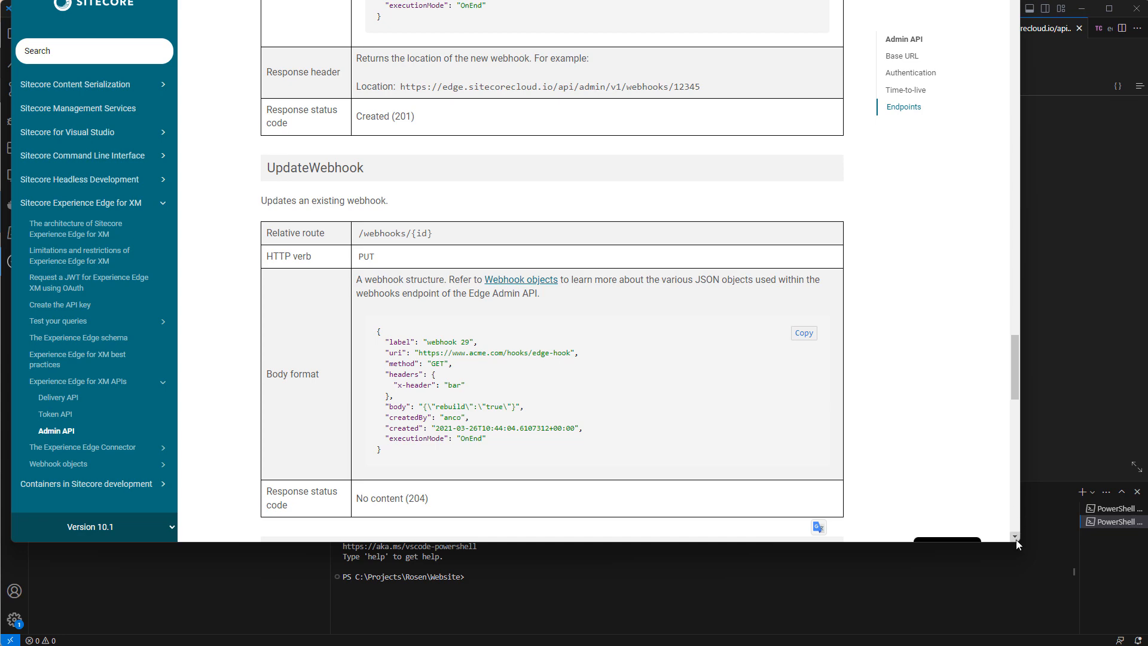
{"action": "left_click_drag", "start_coordinate": [1020, 541], "coordinate": [1139, 645]}
{"action": "scroll", "coordinate": [633, 335], "scroll_direction": "up", "scroll_amount": 20}
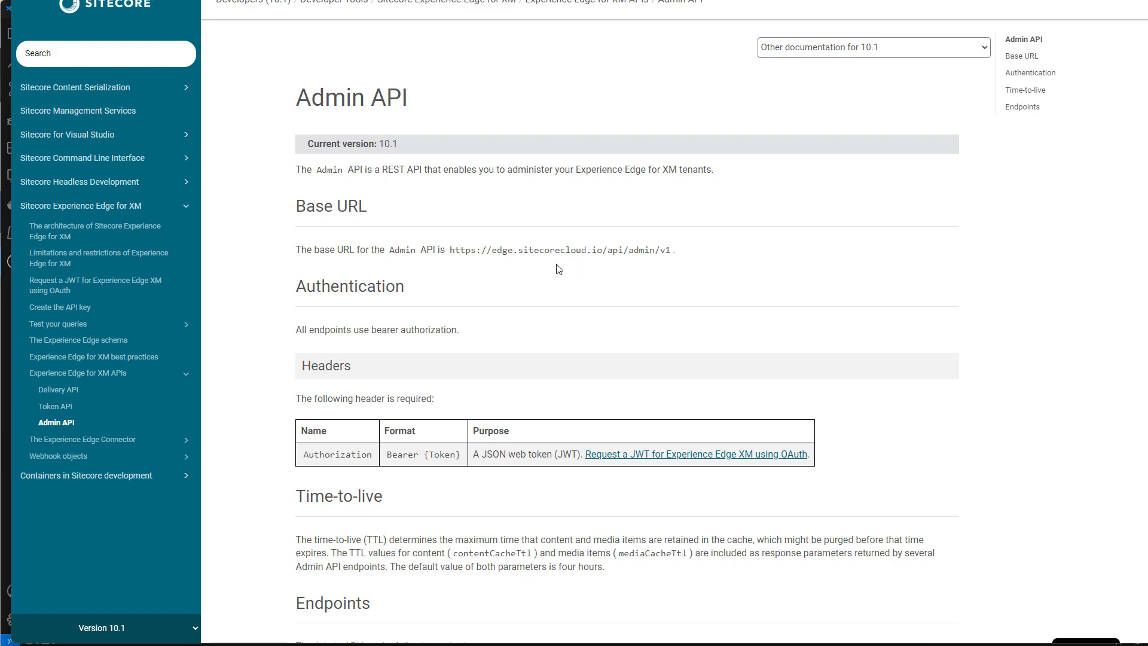
{"action": "scroll", "coordinate": [567, 312], "scroll_direction": "down", "scroll_amount": 8}
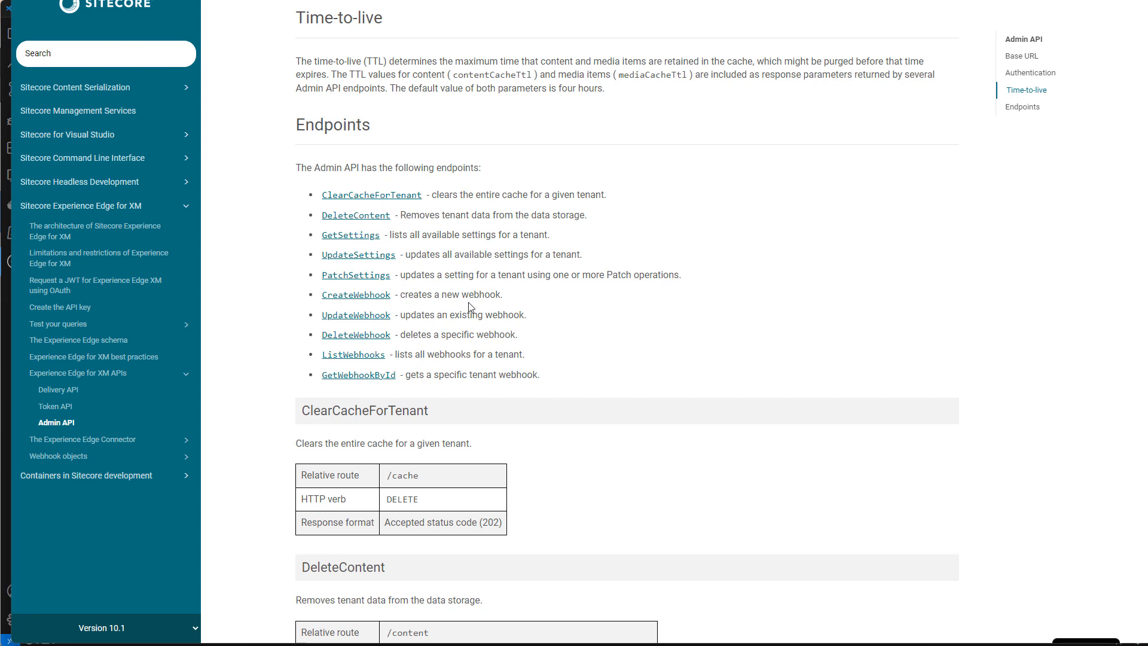
{"action": "scroll", "coordinate": [724, 296], "scroll_direction": "down", "scroll_amount": 10}
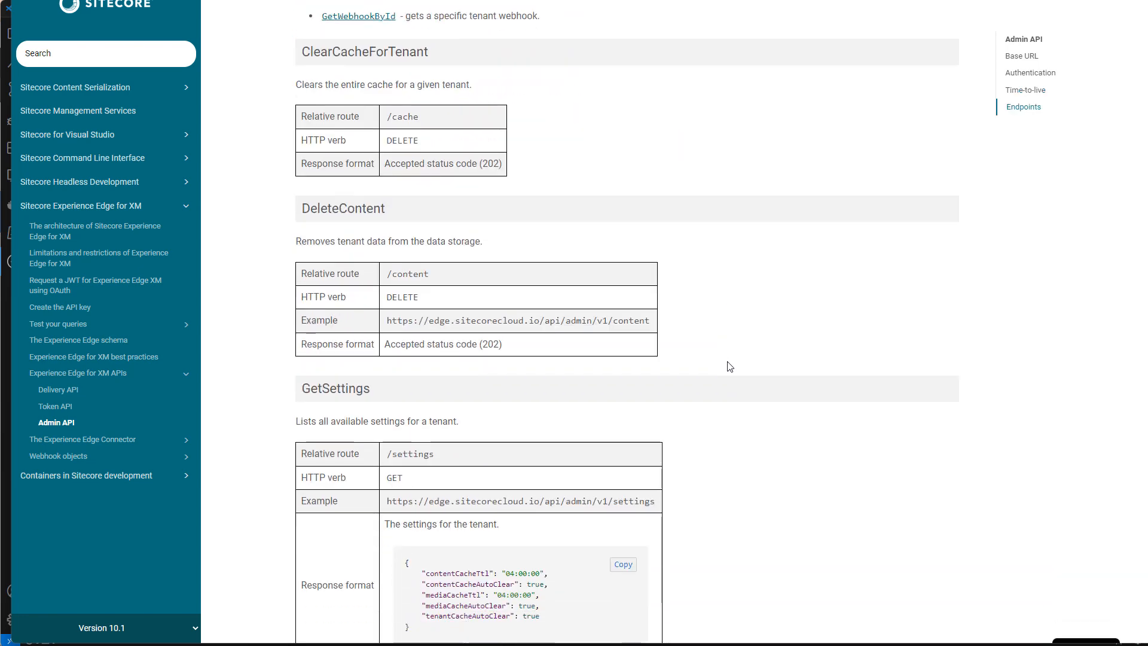
{"action": "scroll", "coordinate": [733, 379], "scroll_direction": "down", "scroll_amount": 5}
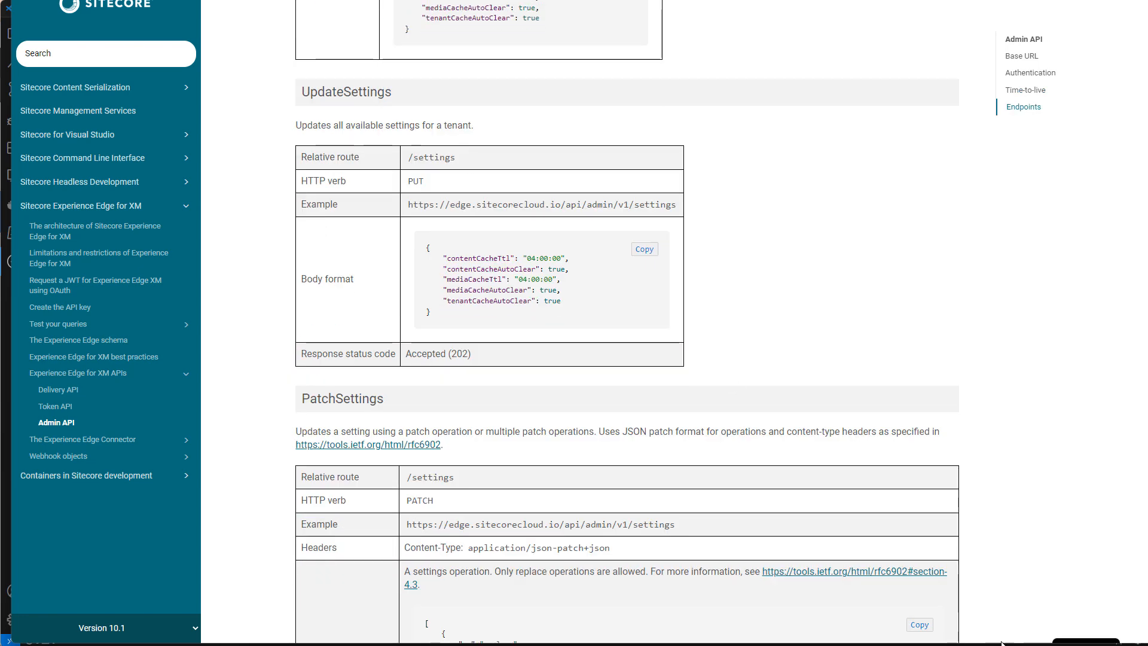